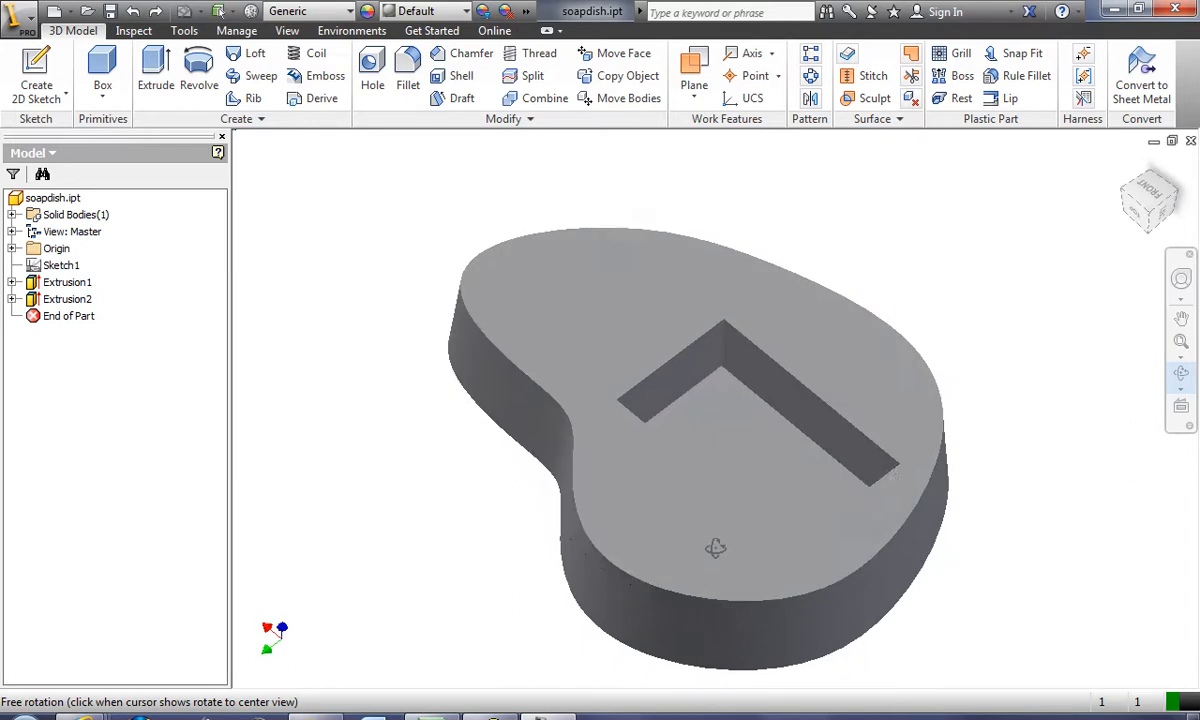
# Examine the soap dish body and its rectangular pocket from the side and from above.
pyautogui.moveTo(621, 490); pyautogui.dragTo(643, 405)
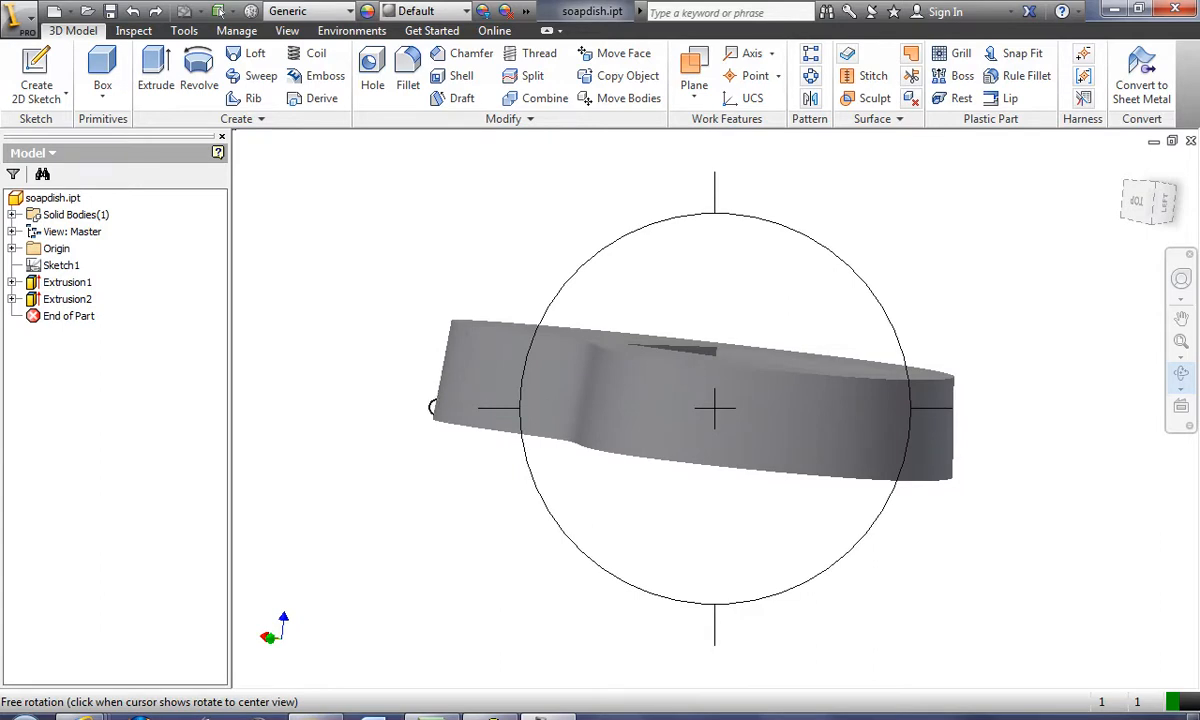
pyautogui.moveTo(720, 415); pyautogui.dragTo(710, 514)
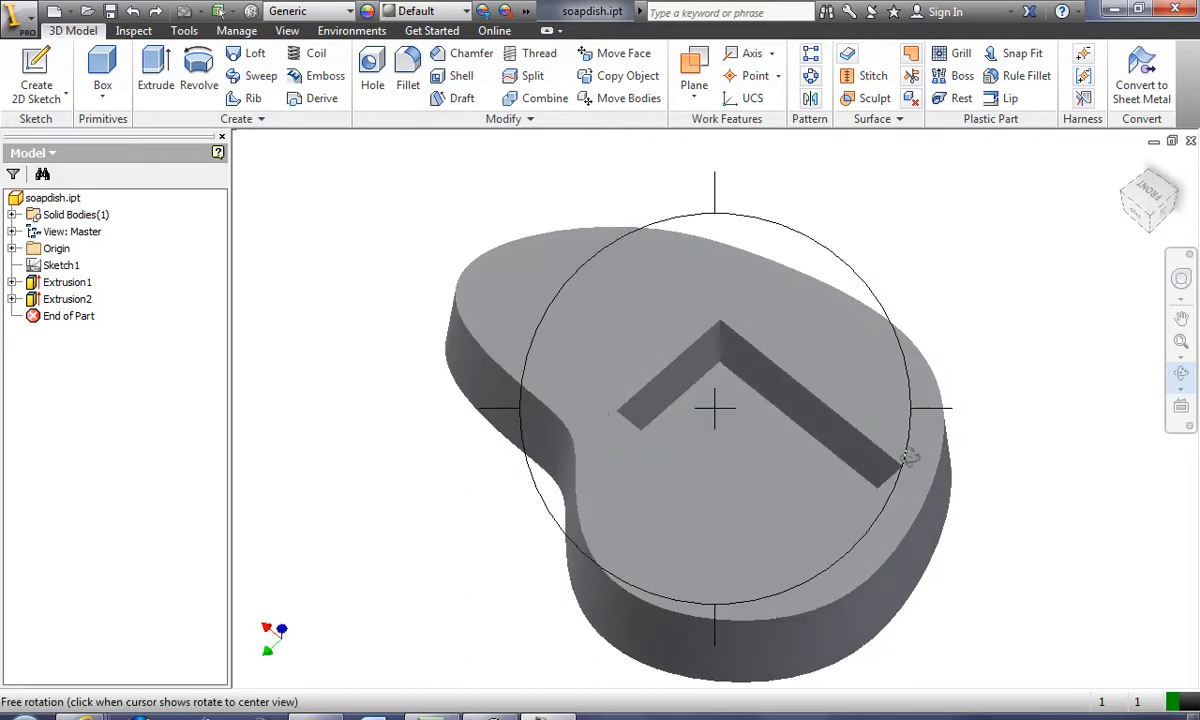
pyautogui.moveTo(694, 506)
pyautogui.mouseDown()
pyautogui.moveTo(742, 359)
pyautogui.moveTo(731, 437)
pyautogui.moveTo(699, 490)
pyautogui.mouseUp()
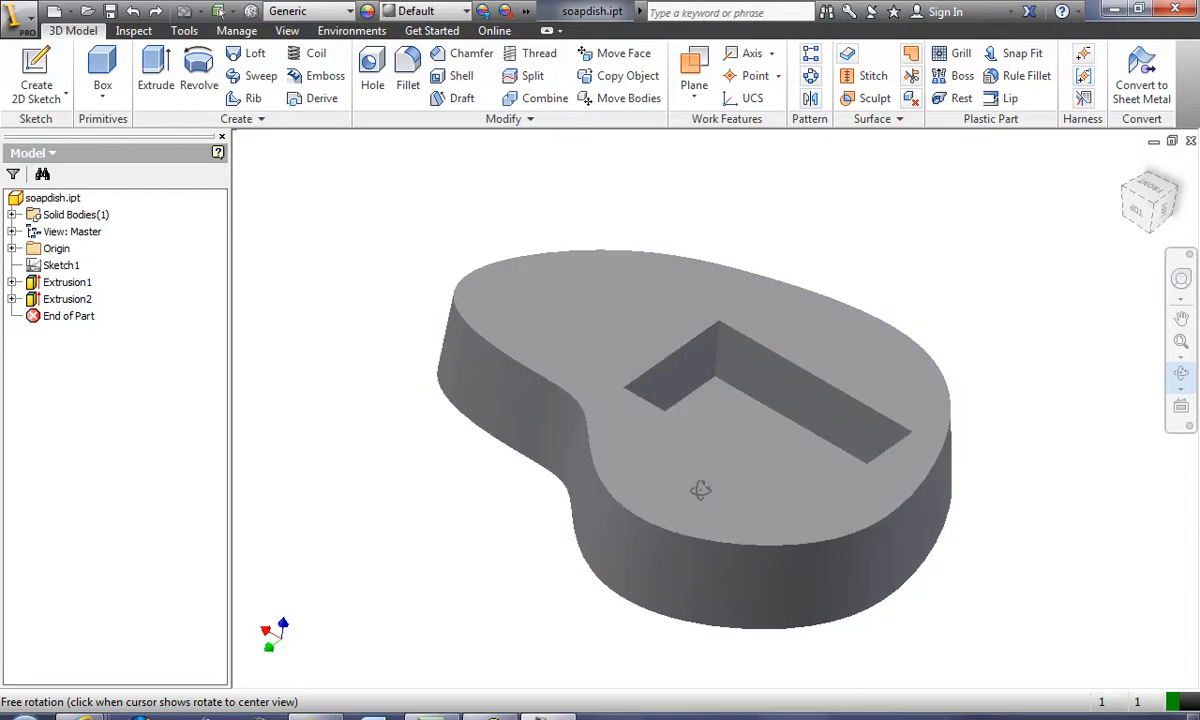
pyautogui.rightClick(625, 180)
pyautogui.click(697, 179)
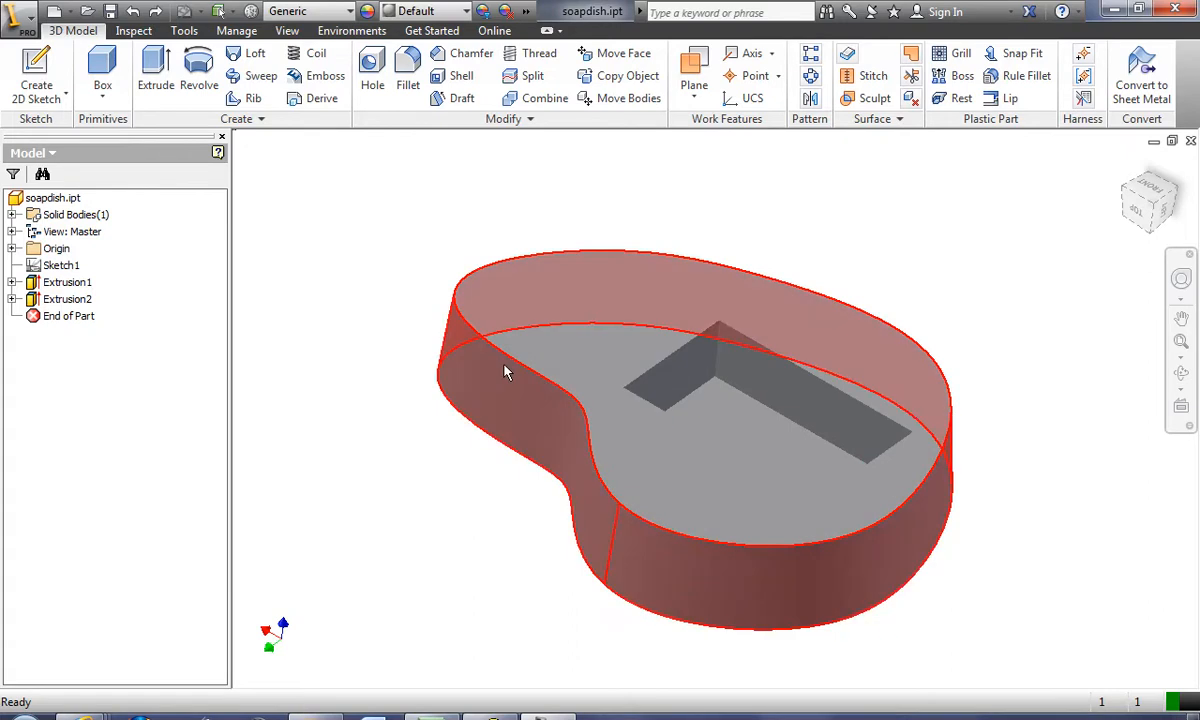
pyautogui.moveTo(505, 372)
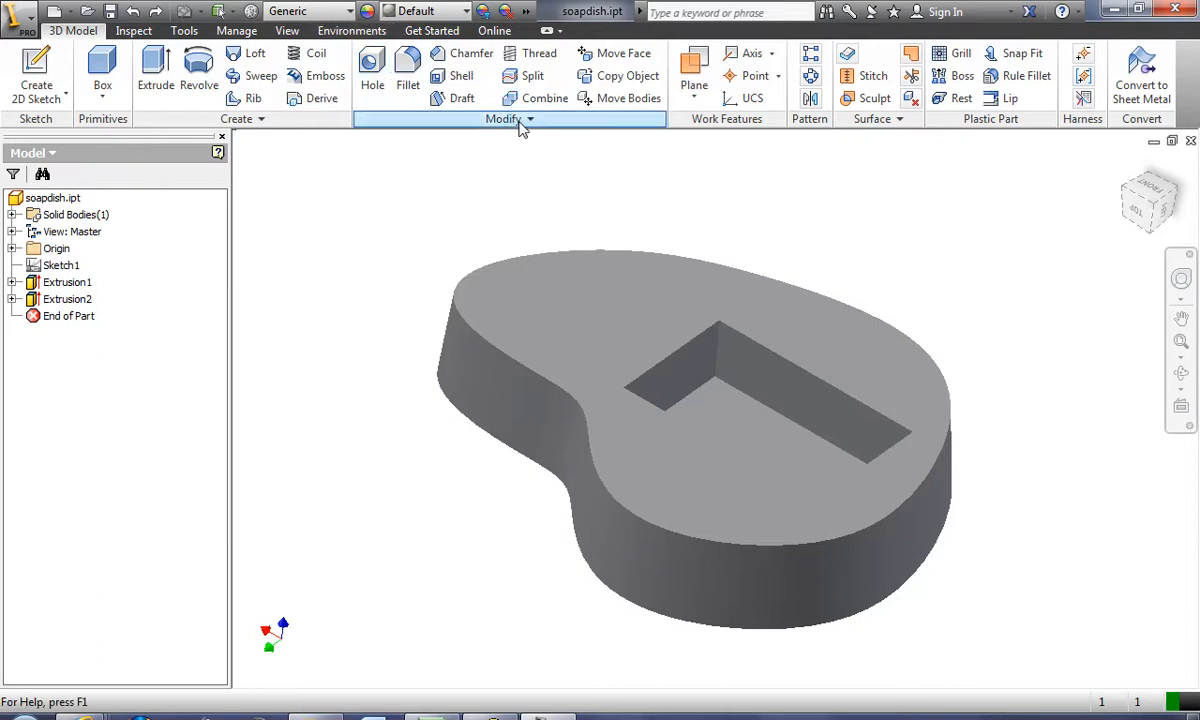
# Collapse the Fillet dialog and fillet the dish's top outer edge with a radius of .125.
pyautogui.click(407, 64)
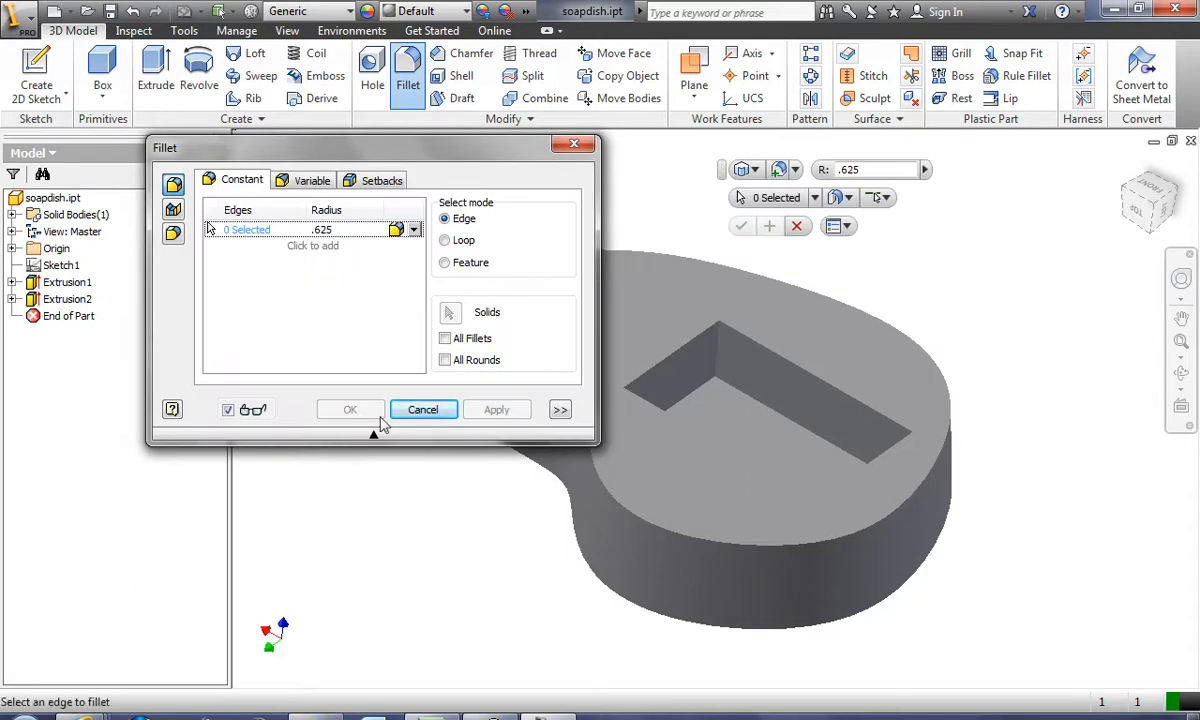
pyautogui.moveTo(382, 144); pyautogui.dragTo(360, 142)
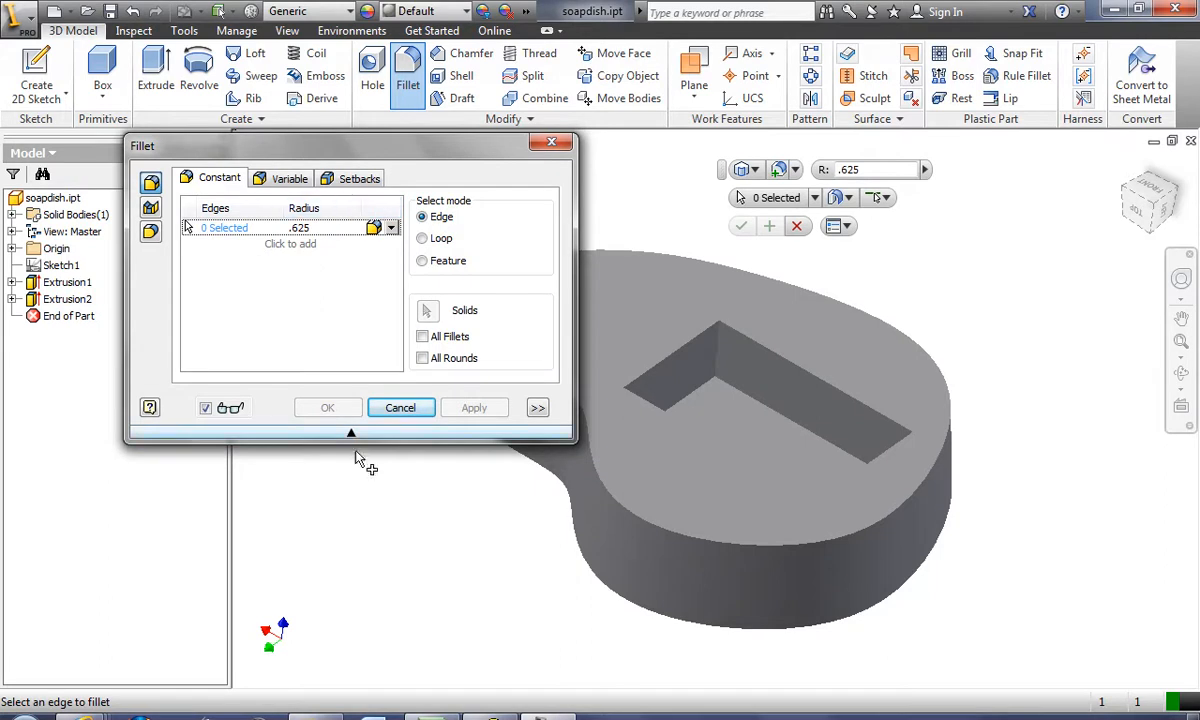
pyautogui.click(351, 432)
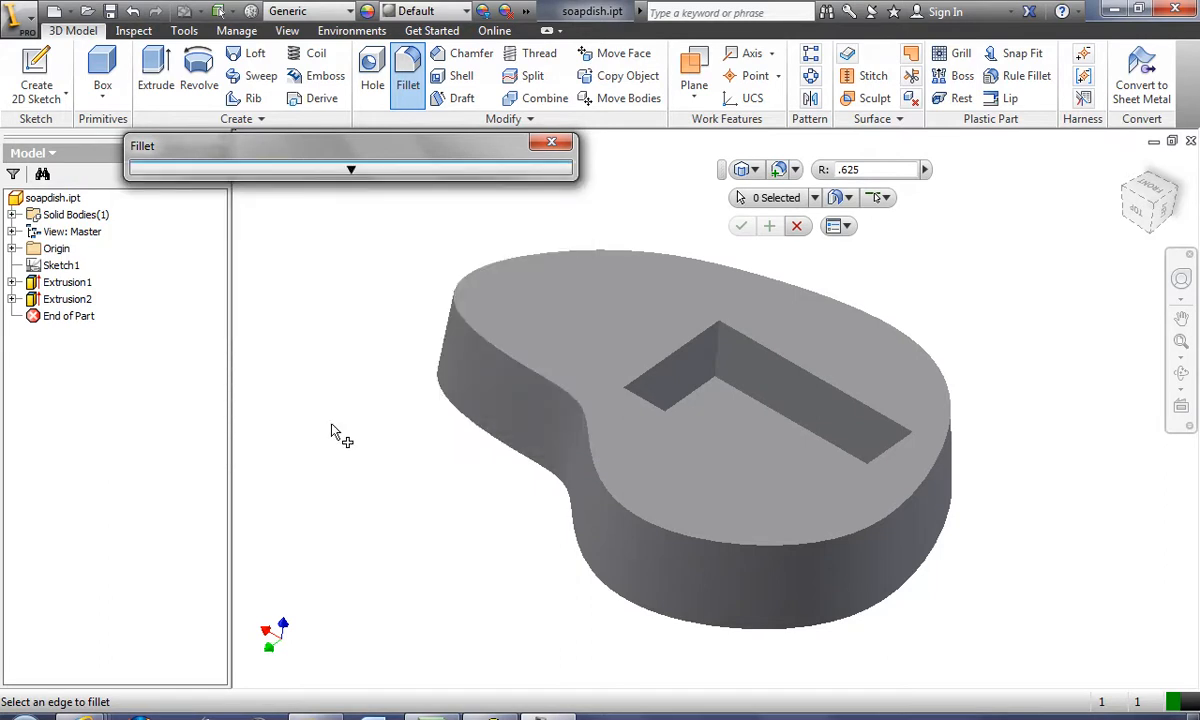
pyautogui.click(351, 167)
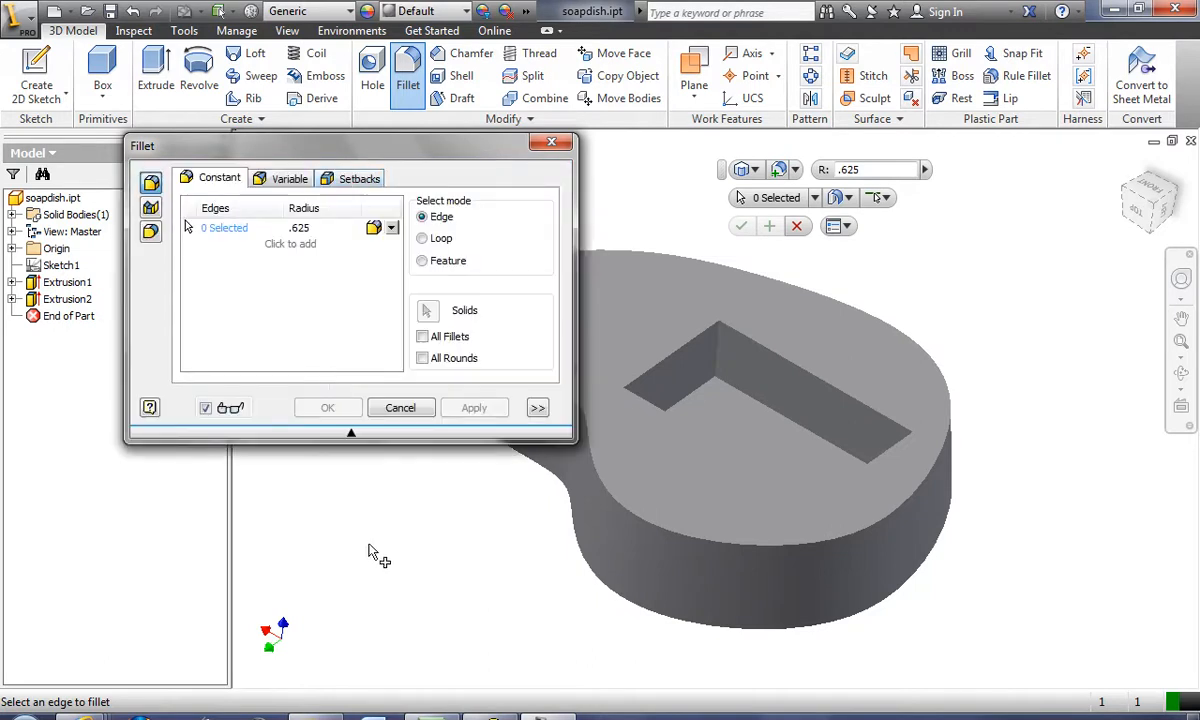
pyautogui.click(353, 437)
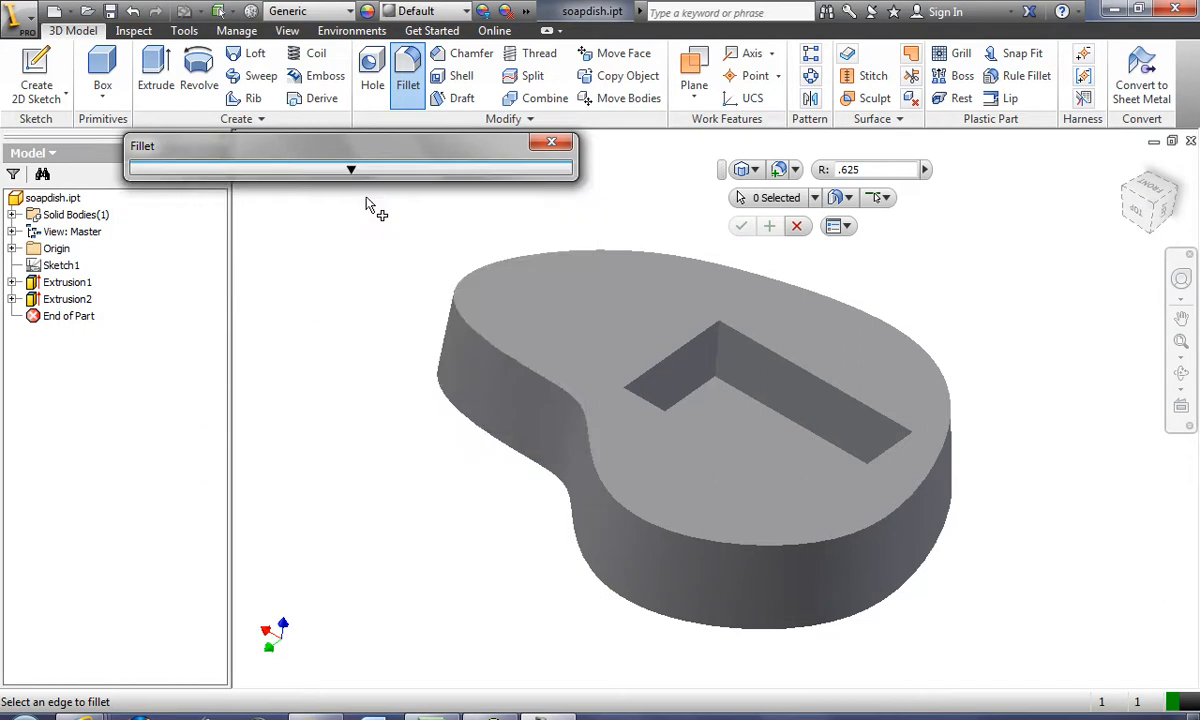
pyautogui.moveTo(378, 150); pyautogui.dragTo(358, 142)
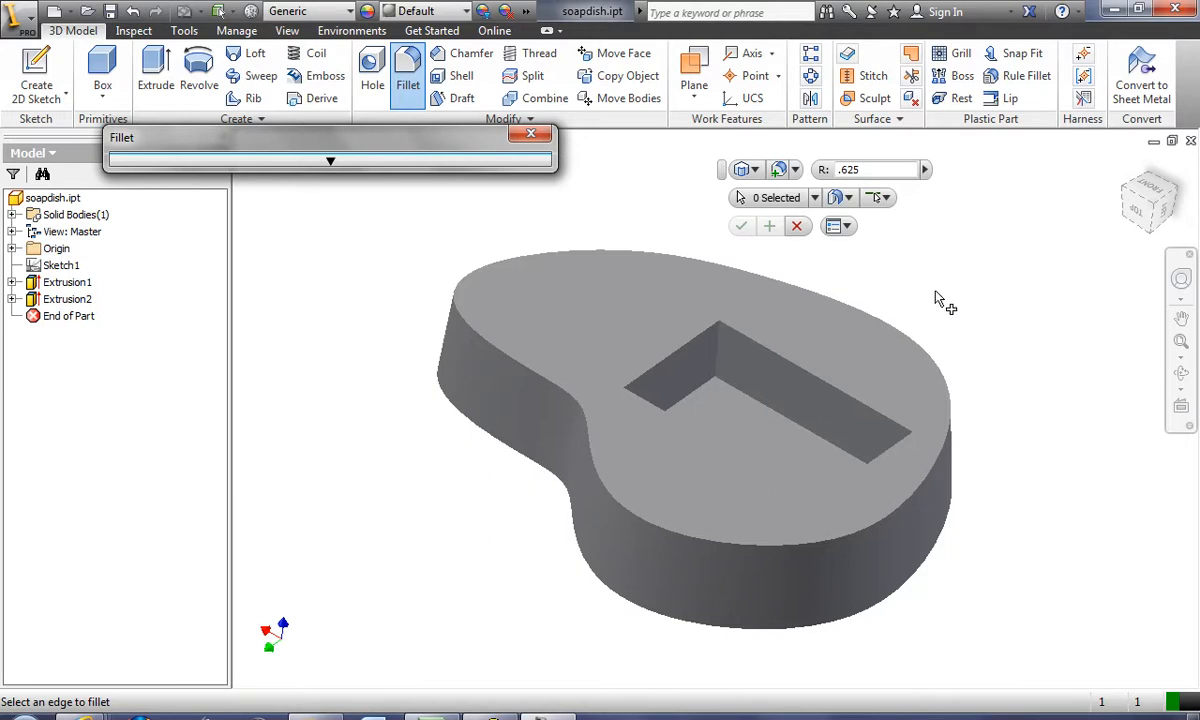
pyautogui.click(653, 263)
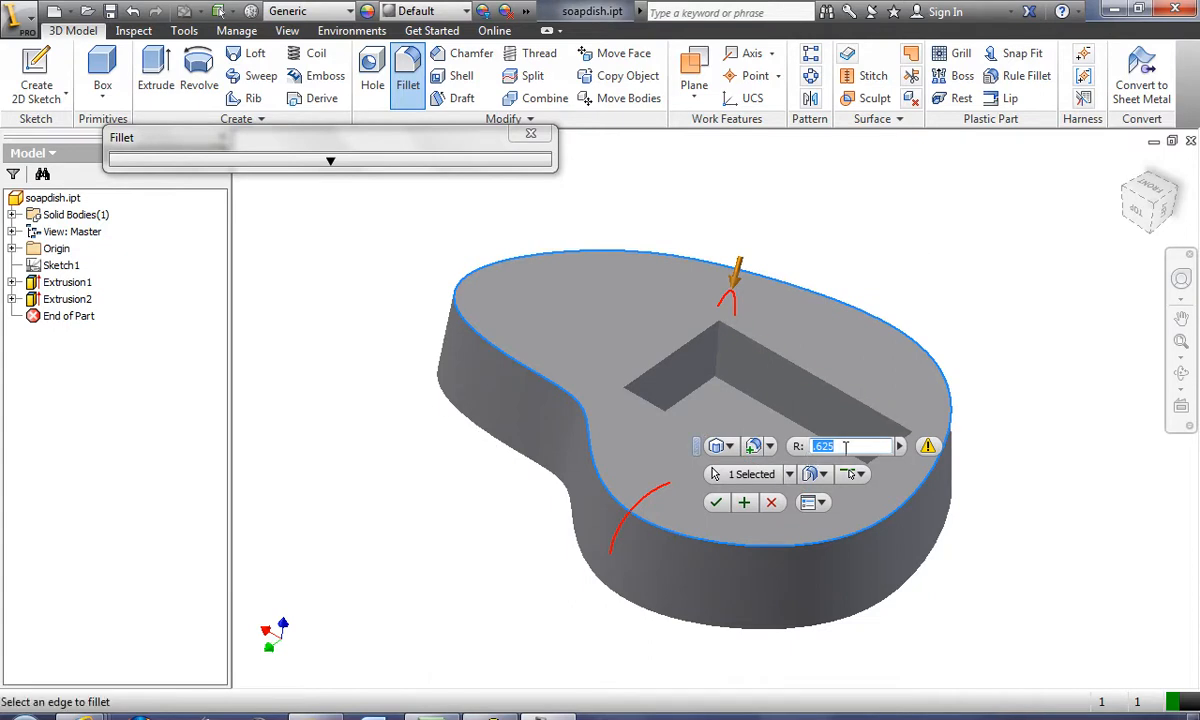
pyautogui.moveTo(844, 447); pyautogui.dragTo(812, 451)
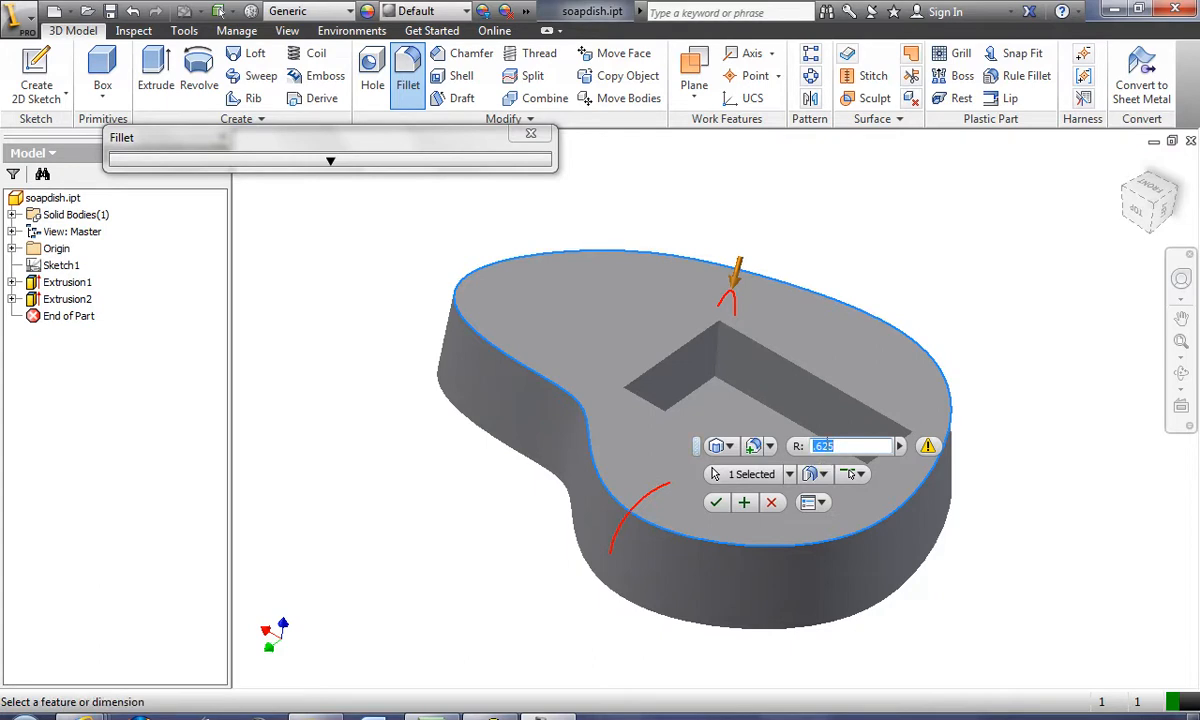
pyautogui.press('BackSpace')
pyautogui.write('125')
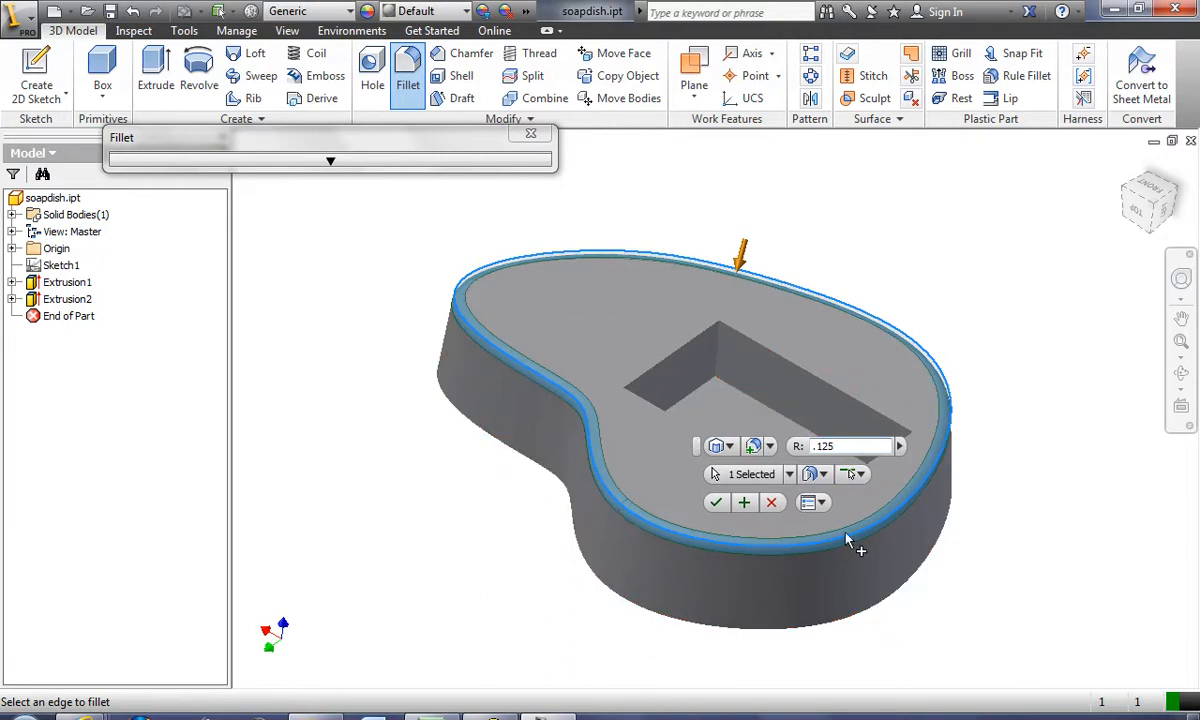
pyautogui.click(721, 505)
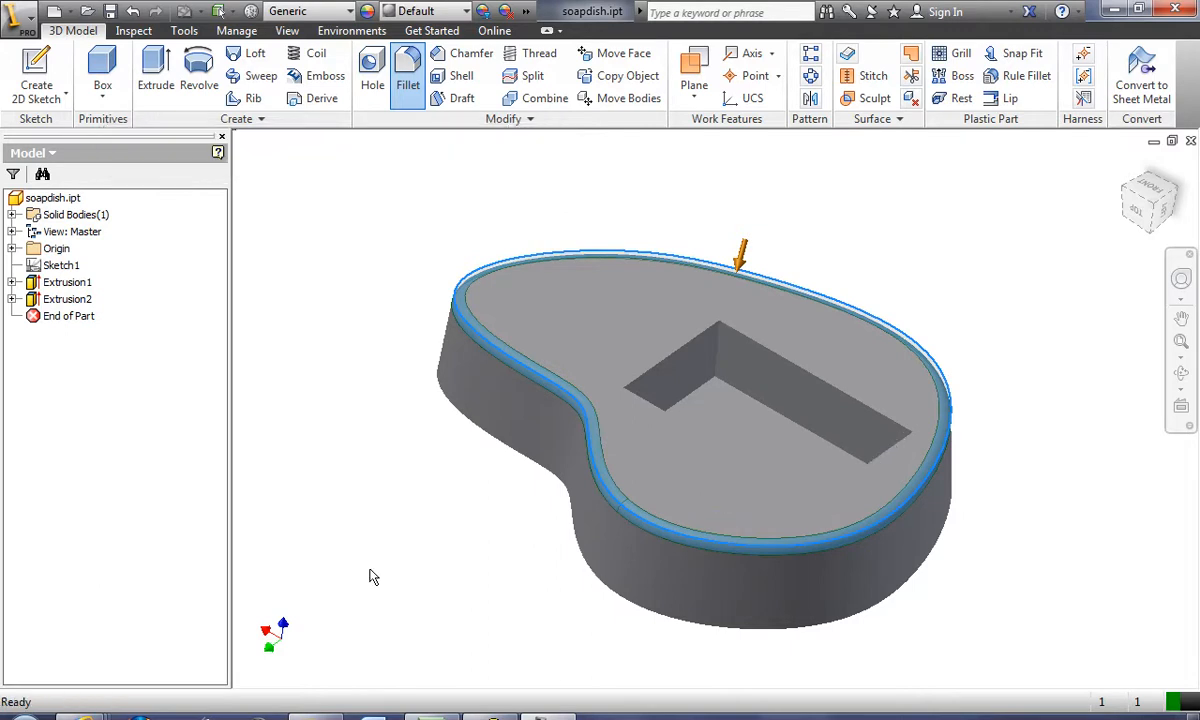
# Examine the rounded top edge of the soap dish from several angles.
pyautogui.click(1182, 376)
pyautogui.moveTo(855, 445); pyautogui.dragTo(786, 487)
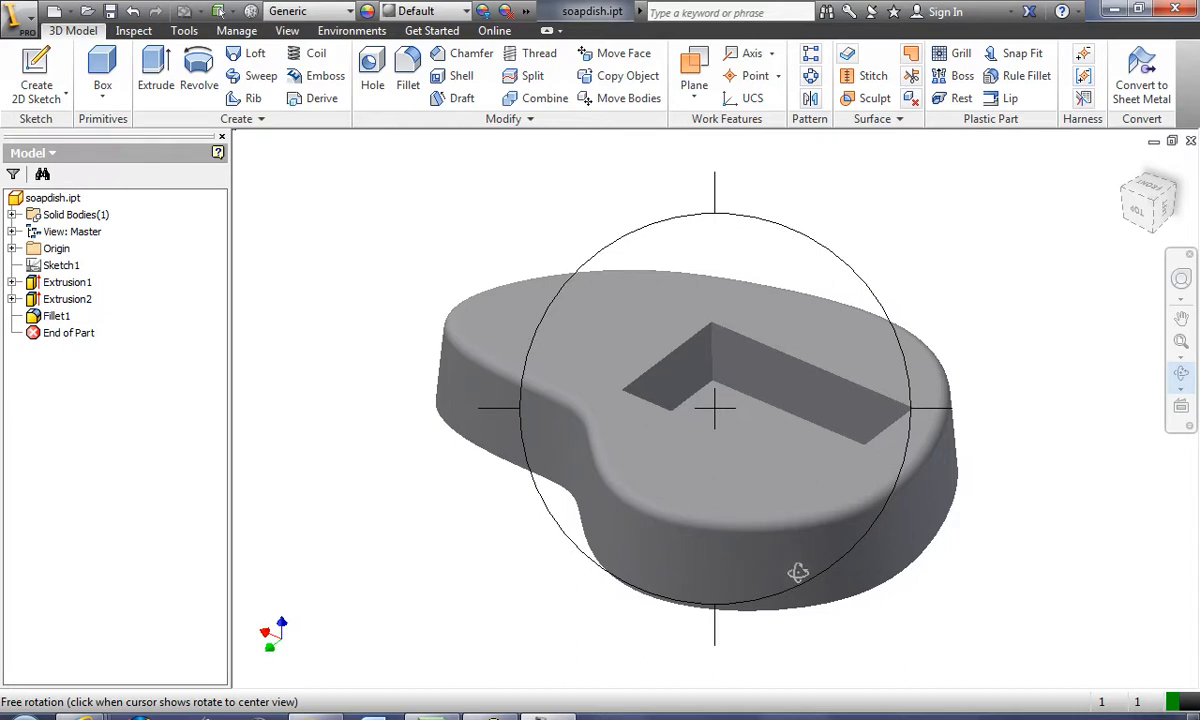
pyautogui.rightClick(861, 233)
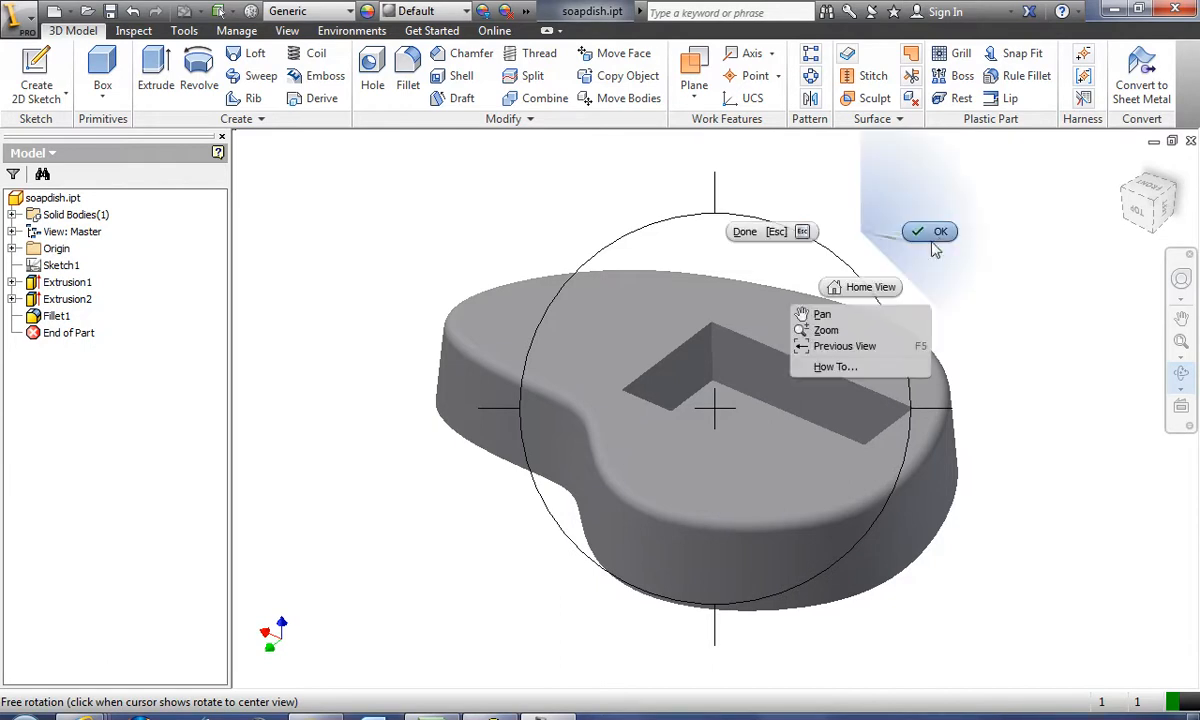
pyautogui.click(931, 241)
pyautogui.click(1181, 372)
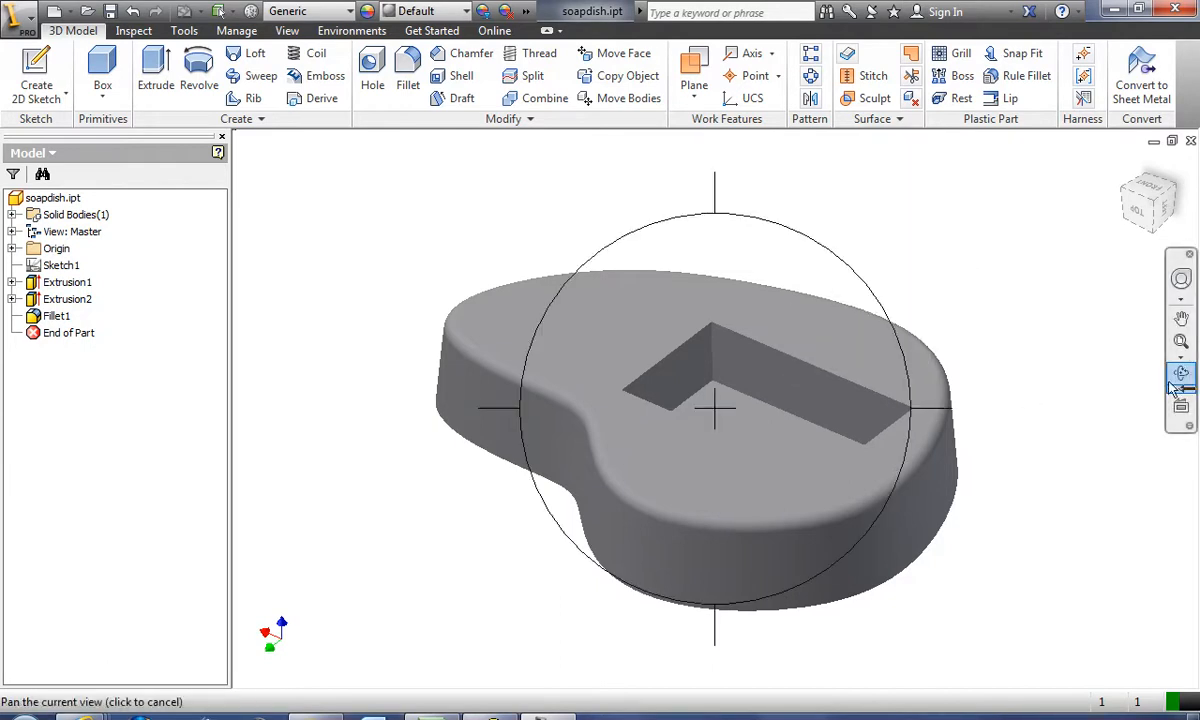
pyautogui.moveTo(798, 474); pyautogui.dragTo(809, 448)
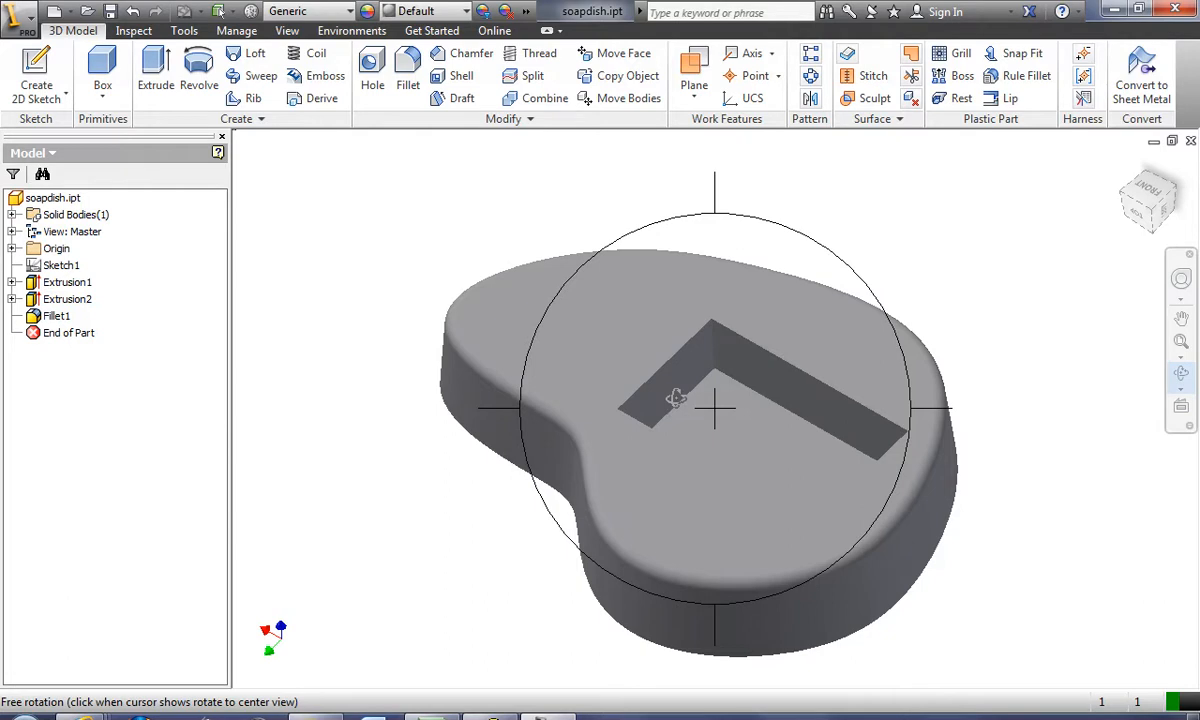
pyautogui.rightClick(712, 286)
pyautogui.click(822, 243)
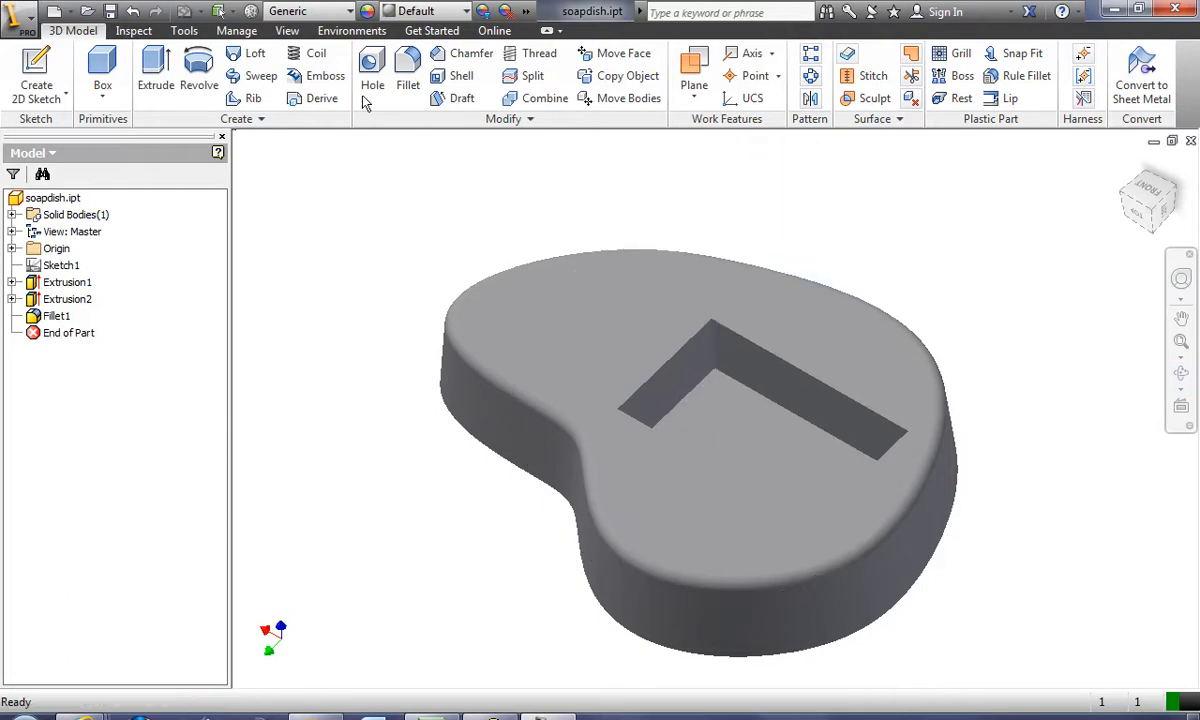
# Begin a second fillet and select three of the four edges around the rectangular pocket's floor.
pyautogui.click(408, 80)
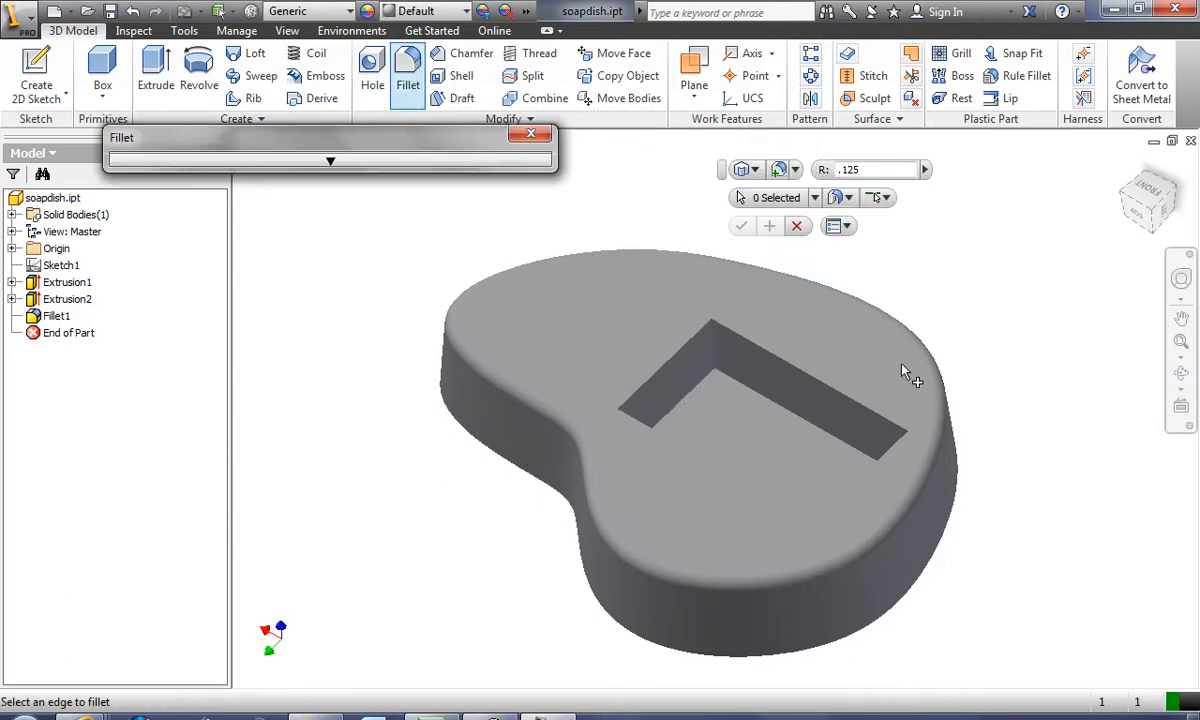
pyautogui.click(795, 412)
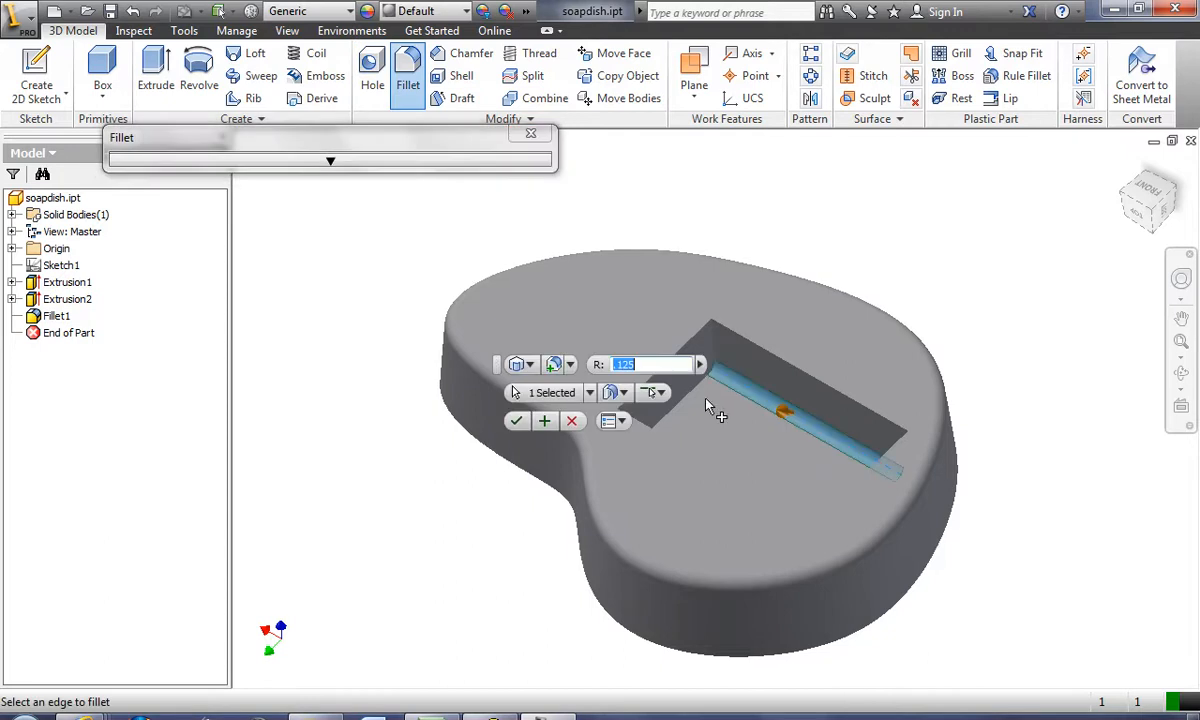
pyautogui.click(684, 404)
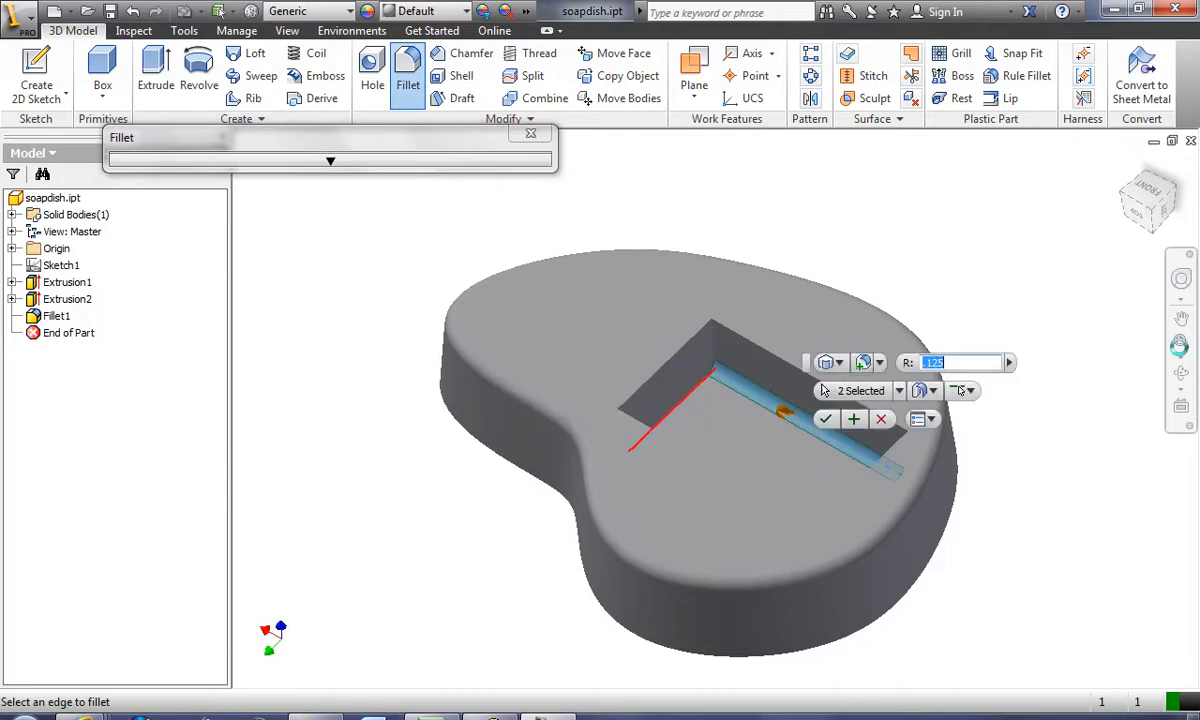
pyautogui.click(1183, 375)
pyautogui.moveTo(769, 455); pyautogui.dragTo(755, 548)
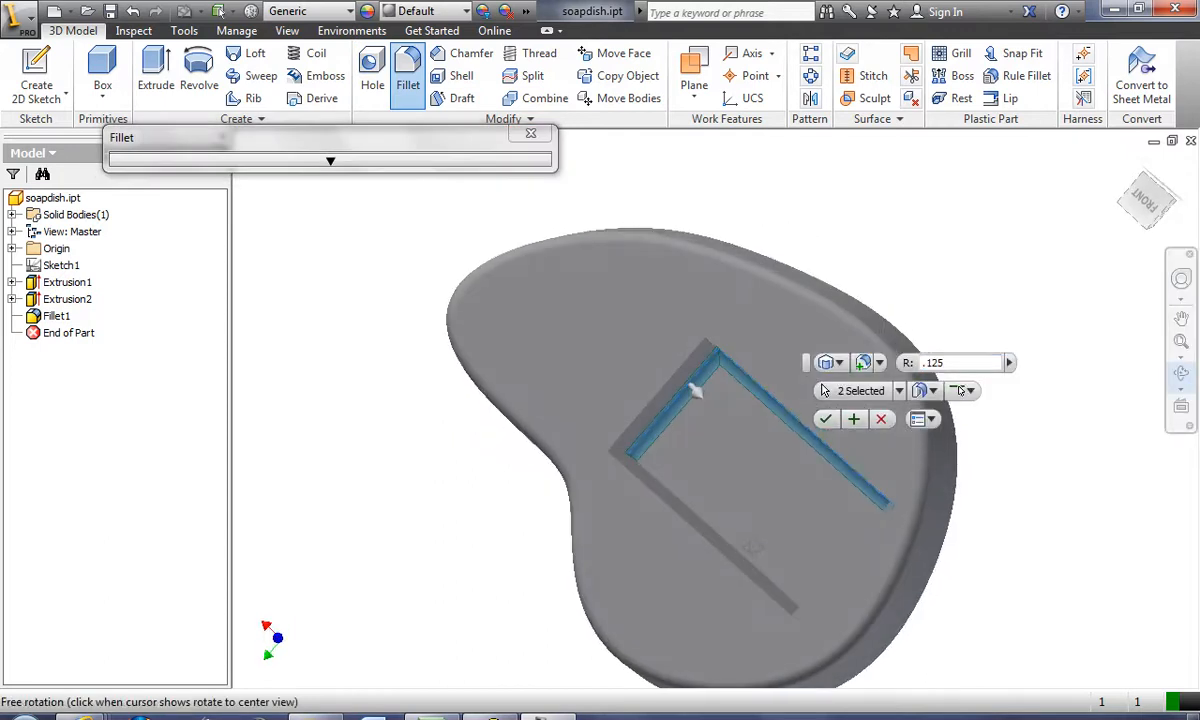
pyautogui.rightClick(753, 547)
pyautogui.click(820, 546)
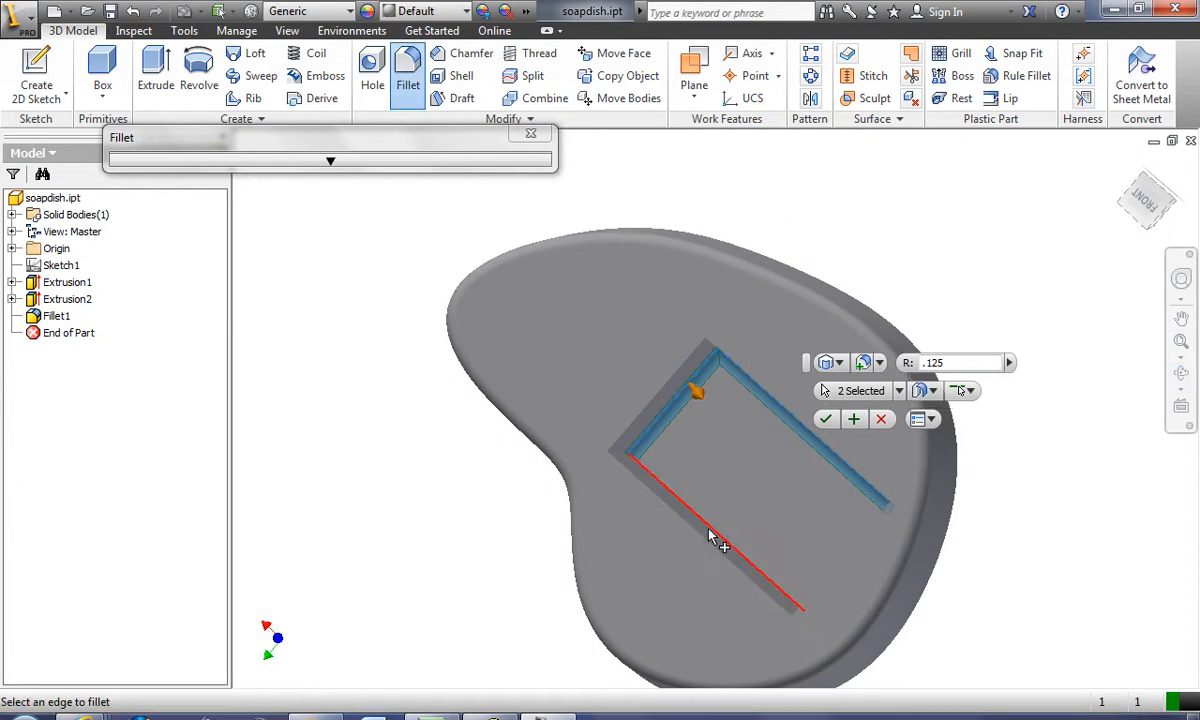
pyautogui.click(718, 540)
# Add the remaining pocket floor edge to the selection and apply the fillet with a radius of .375.
pyautogui.click(1181, 373)
pyautogui.moveTo(723, 517); pyautogui.dragTo(726, 521)
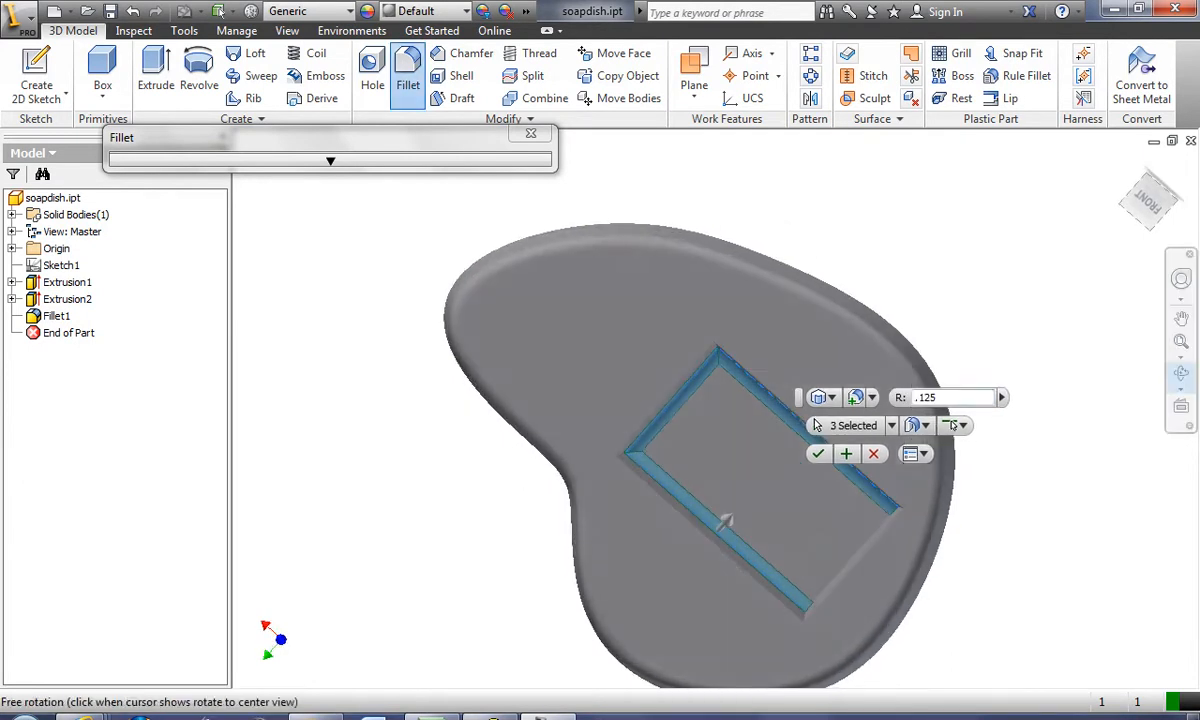
pyautogui.rightClick(785, 618)
pyautogui.click(880, 615)
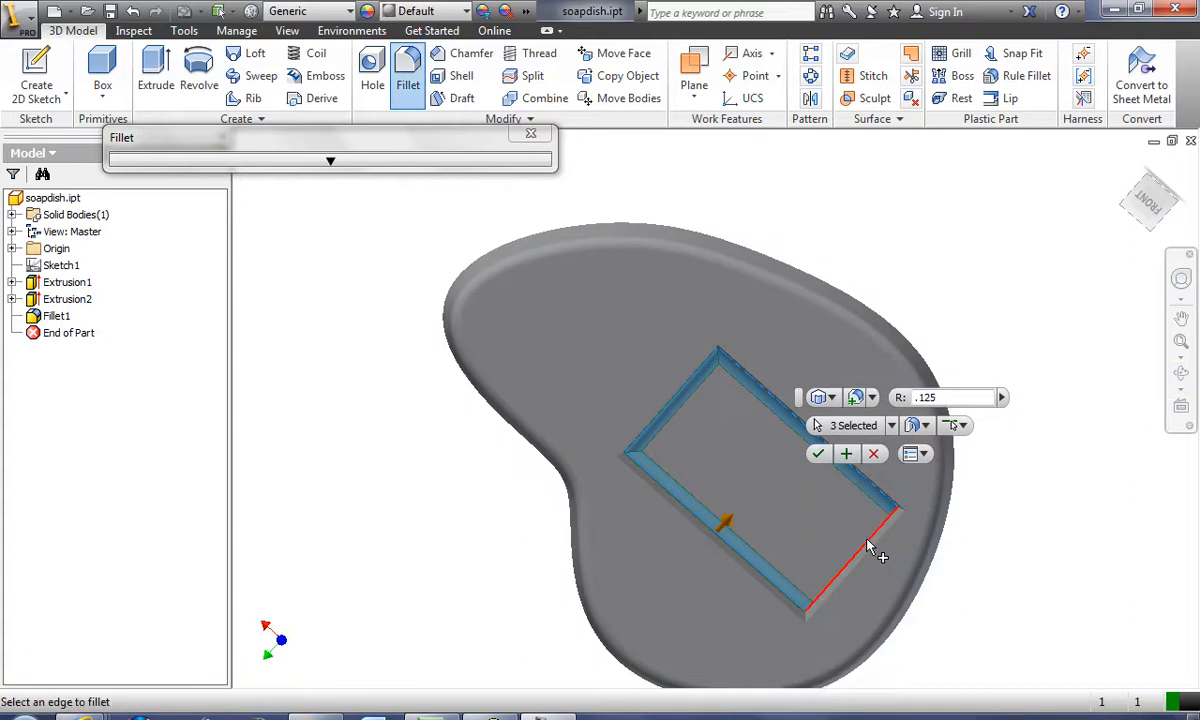
pyautogui.click(869, 548)
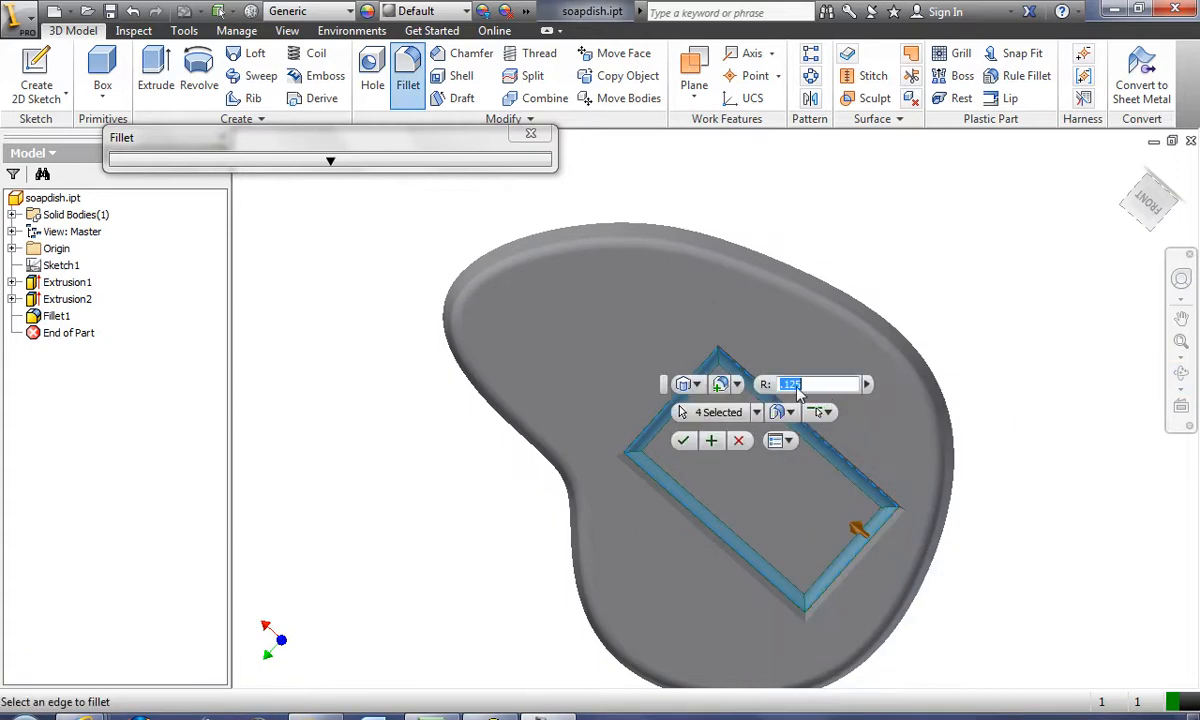
pyautogui.write('.375')
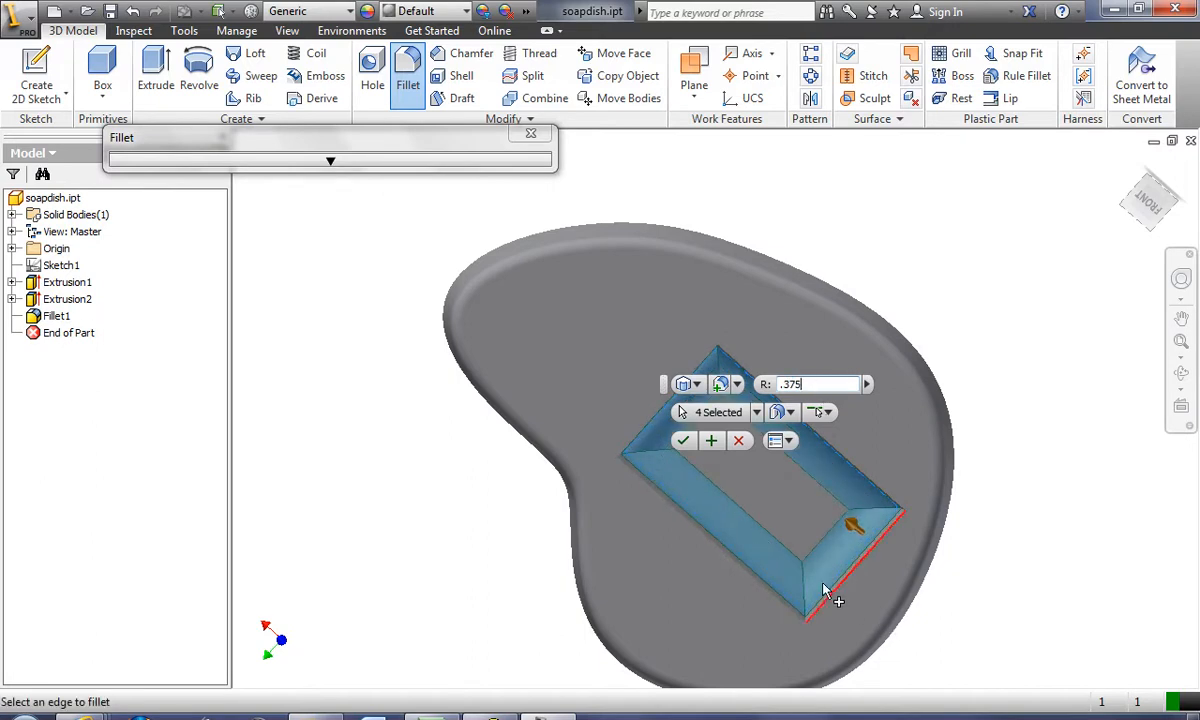
pyautogui.click(683, 440)
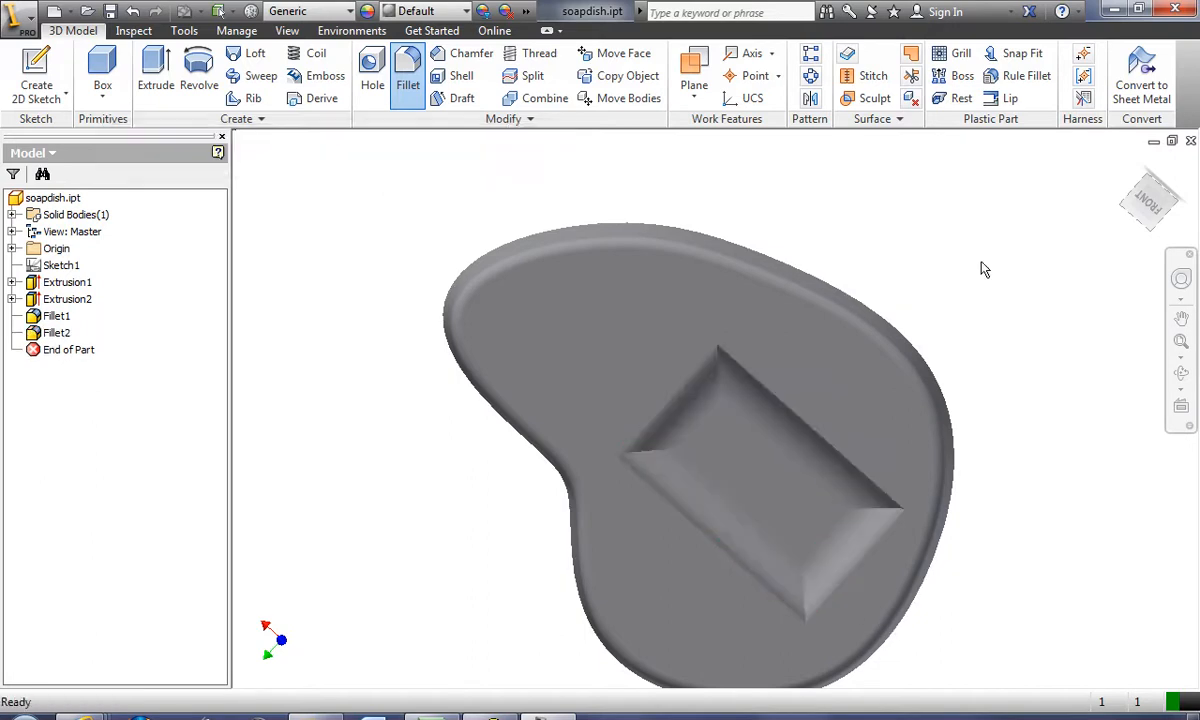
# Examine the filleted pocket floor and compare it with the unfilleted pocket by undoing and restoring the fillet.
pyautogui.click(1181, 372)
pyautogui.moveTo(836, 458); pyautogui.dragTo(798, 447)
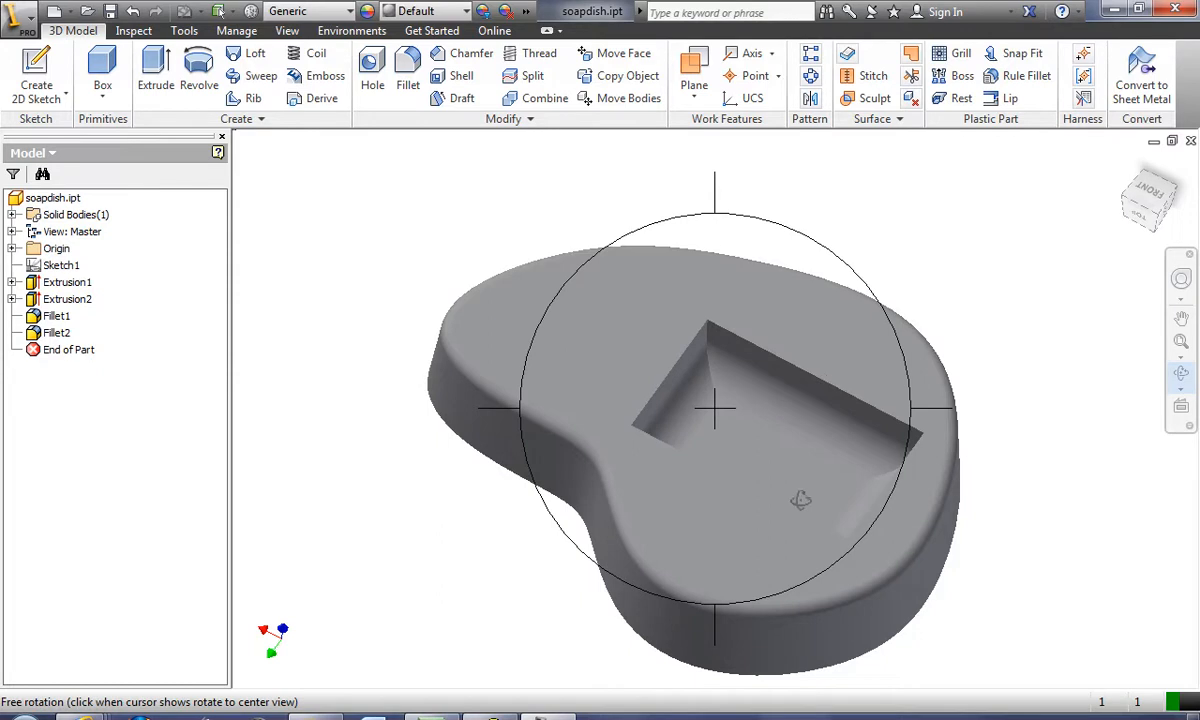
pyautogui.rightClick(740, 248)
pyautogui.click(820, 246)
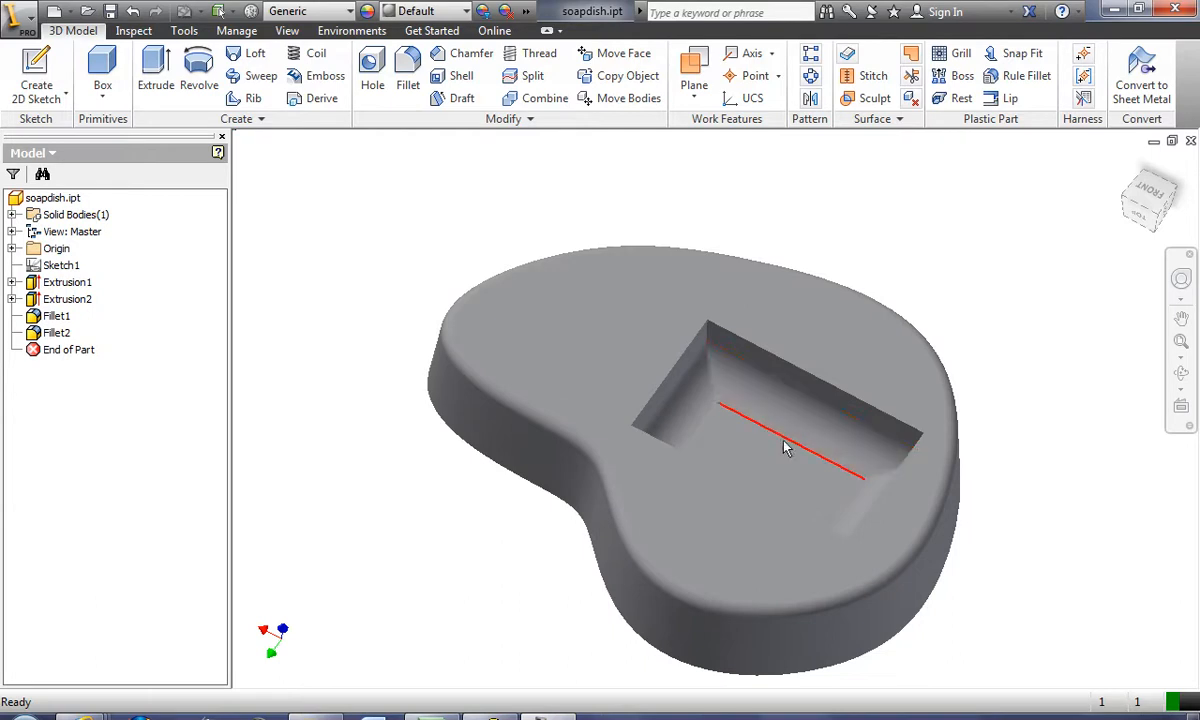
pyautogui.click(133, 12)
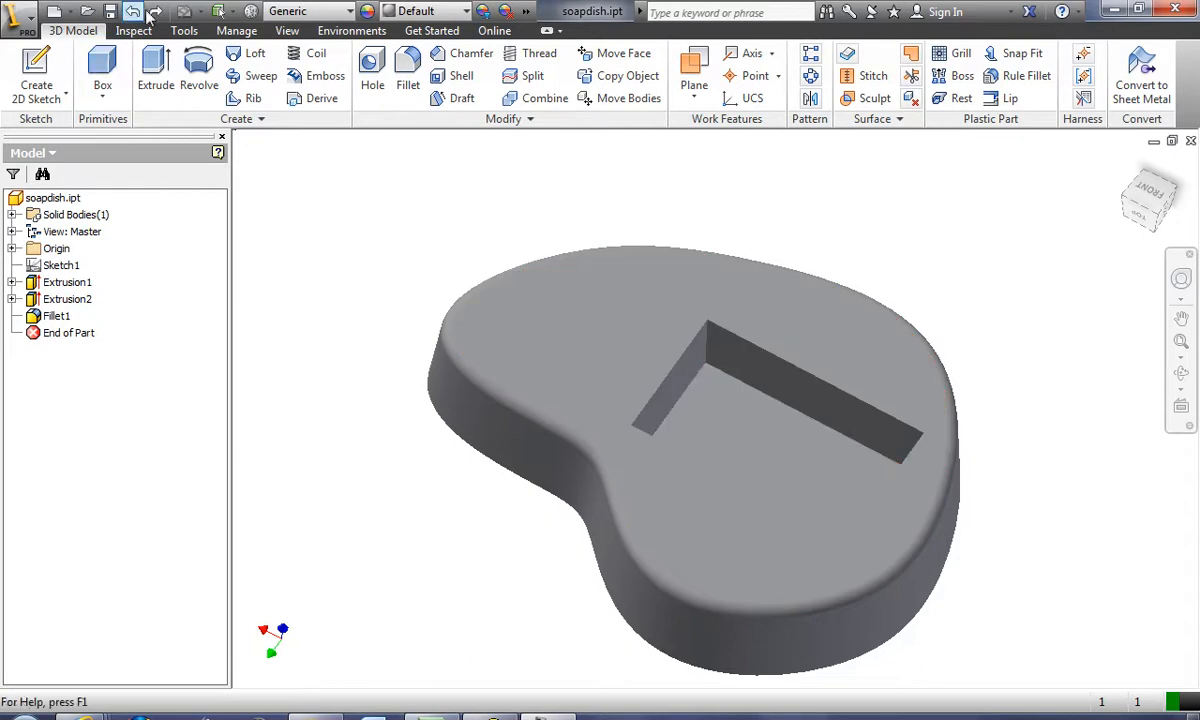
pyautogui.click(157, 12)
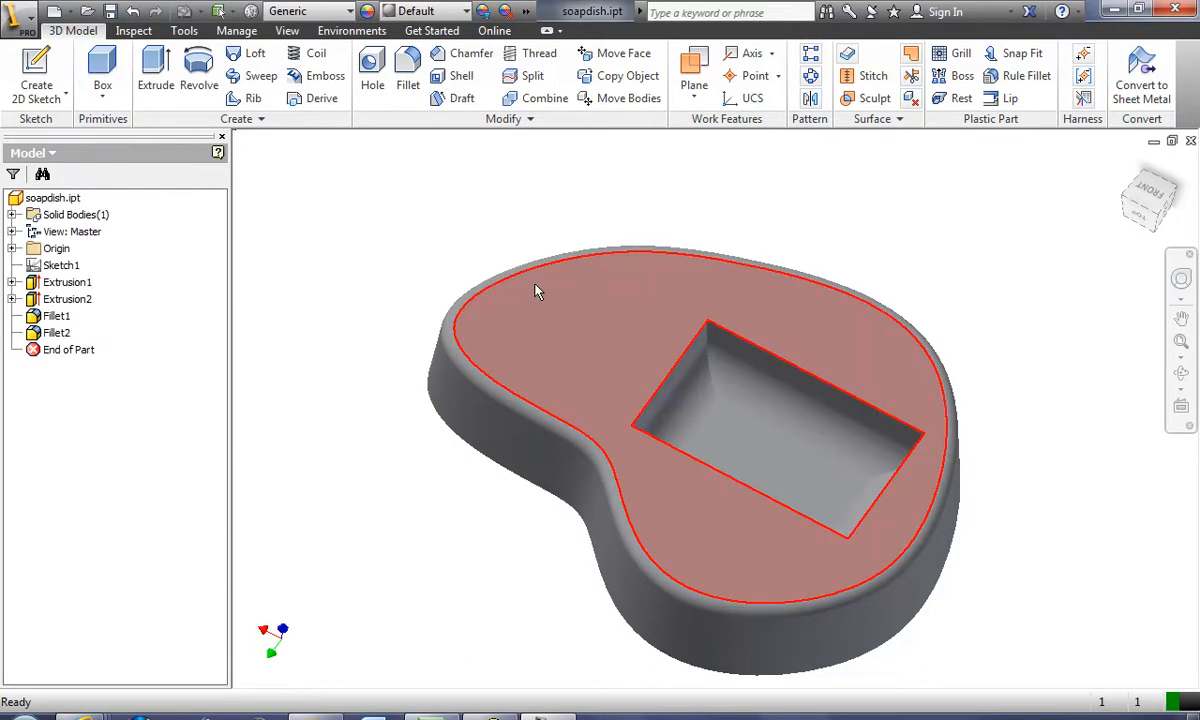
pyautogui.moveTo(535, 290)
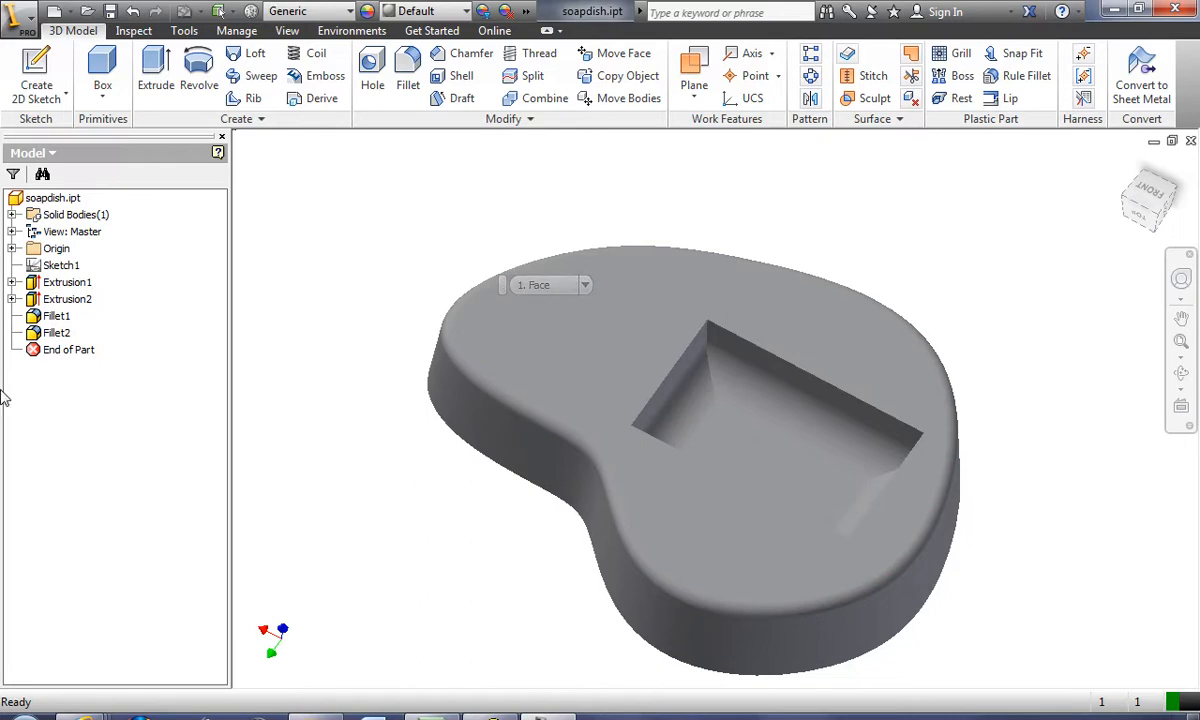
# Edit the fillet on the pocket's floor edges and set its radius to .25 in.
pyautogui.rightClick(62, 340)
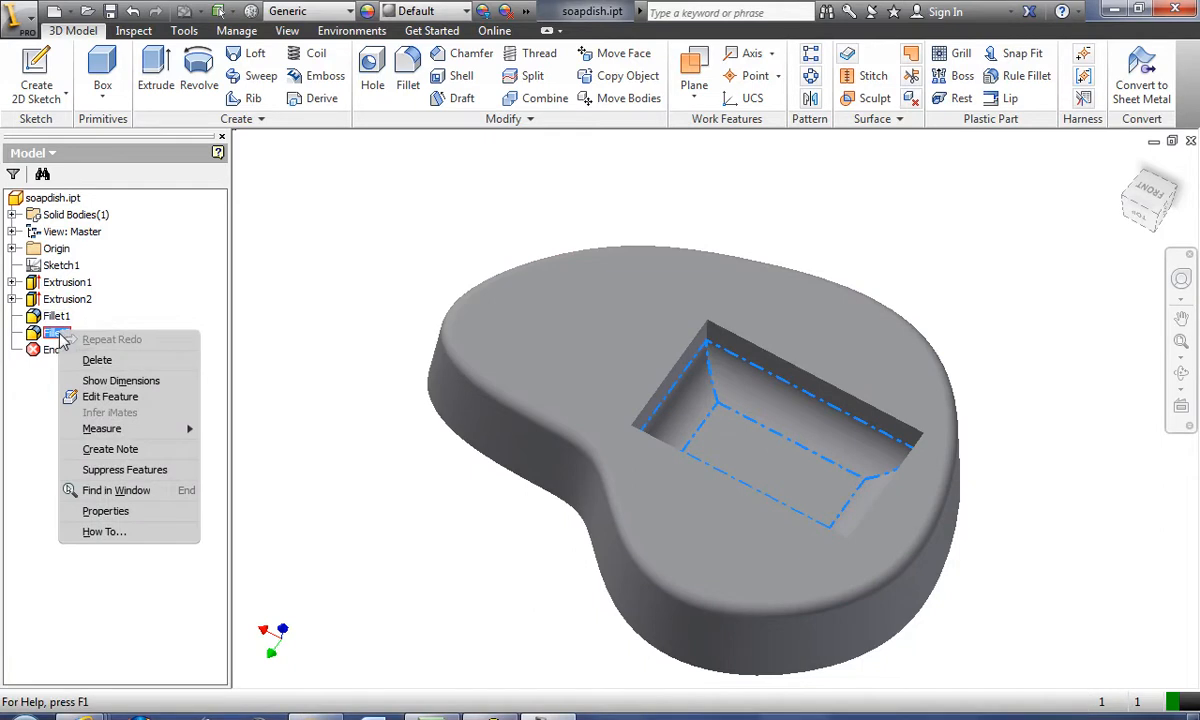
pyautogui.click(112, 397)
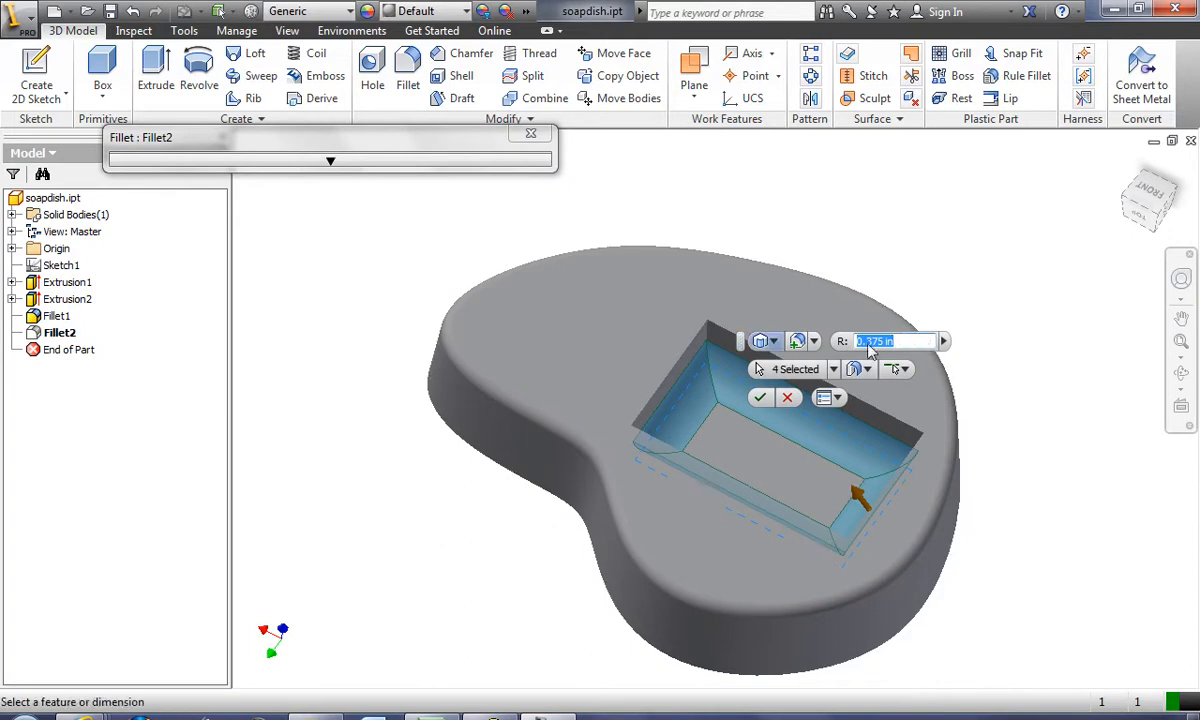
pyautogui.write('.25')
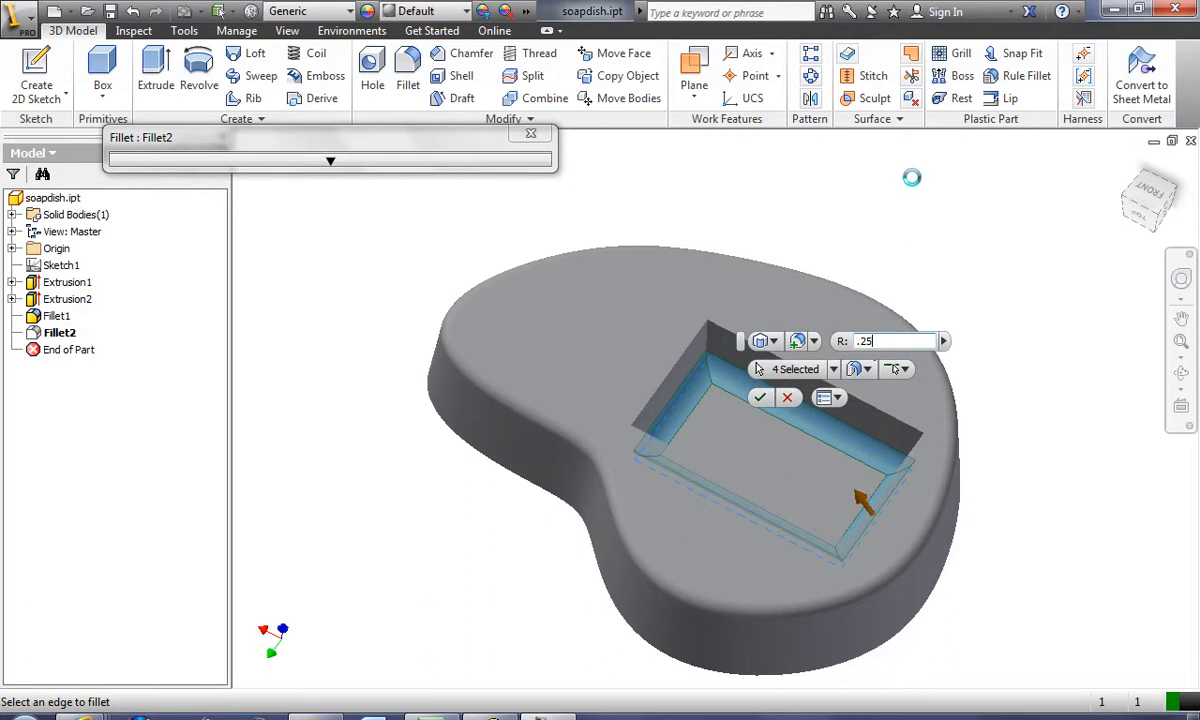
pyautogui.click(760, 397)
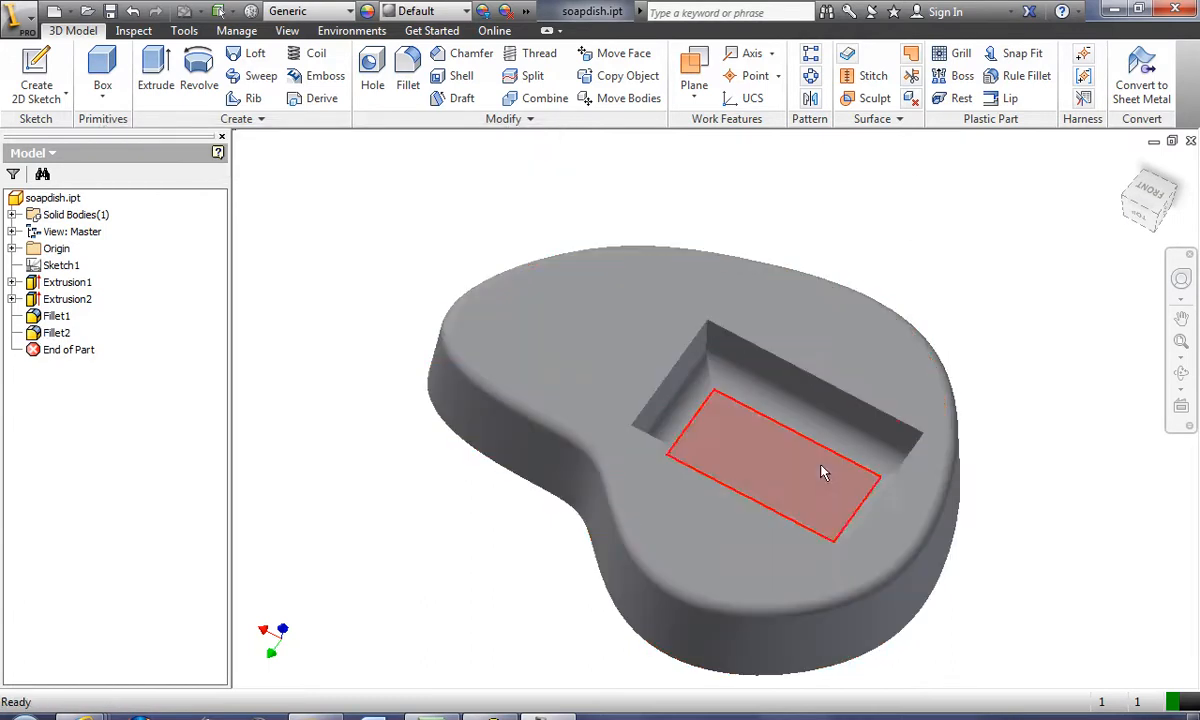
# Shell the soap dish with a 0.1 in wall thickness, removing its flat underside face.
pyautogui.click(1181, 376)
pyautogui.moveTo(865, 411); pyautogui.dragTo(836, 348)
pyautogui.rightClick(899, 348)
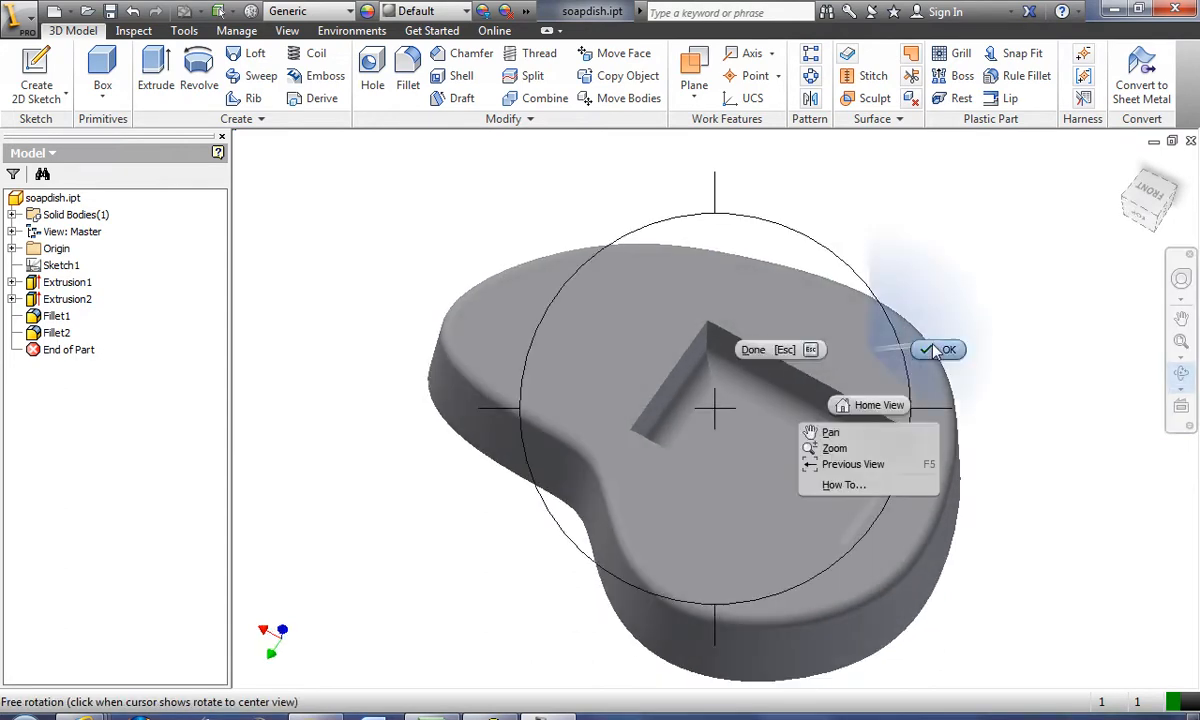
pyautogui.click(943, 348)
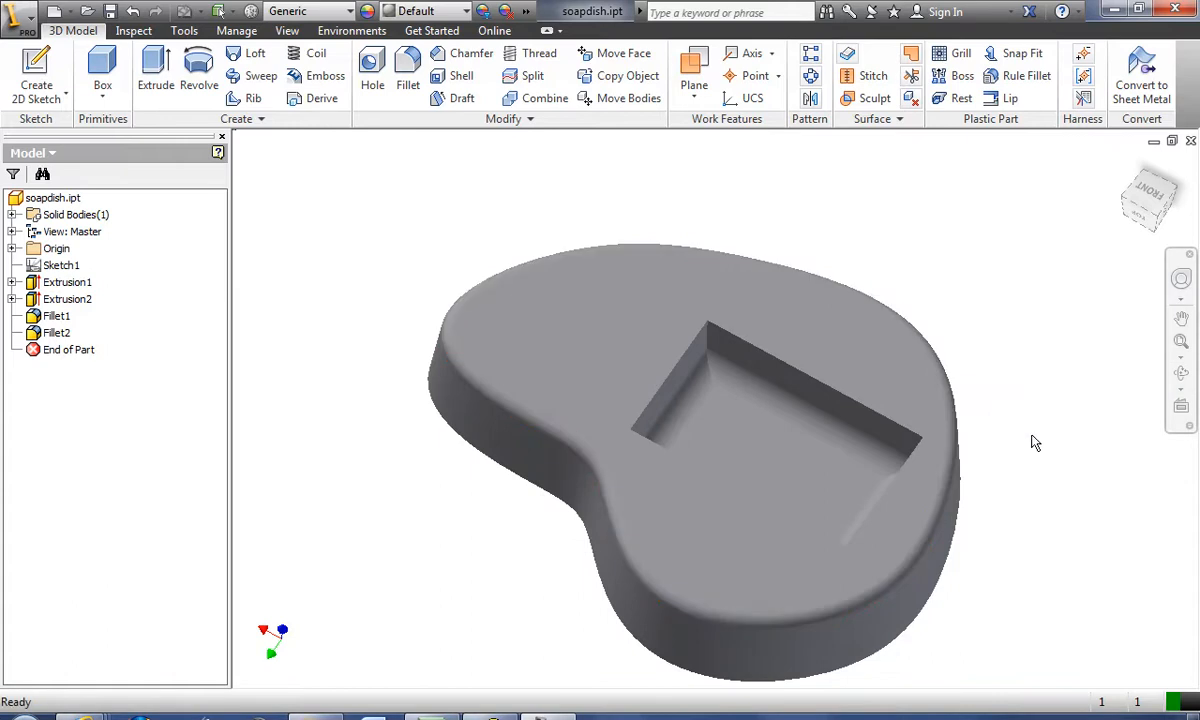
pyautogui.click(1180, 373)
pyautogui.moveTo(782, 509); pyautogui.dragTo(816, 360)
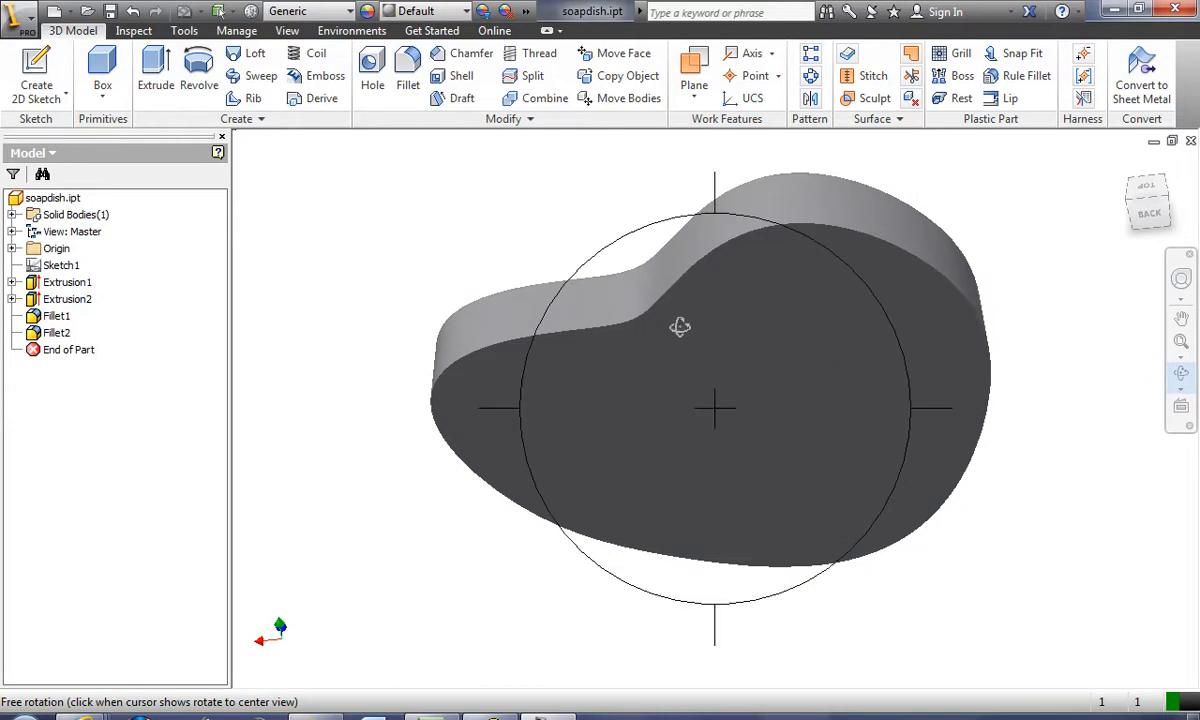
pyautogui.rightClick(718, 410)
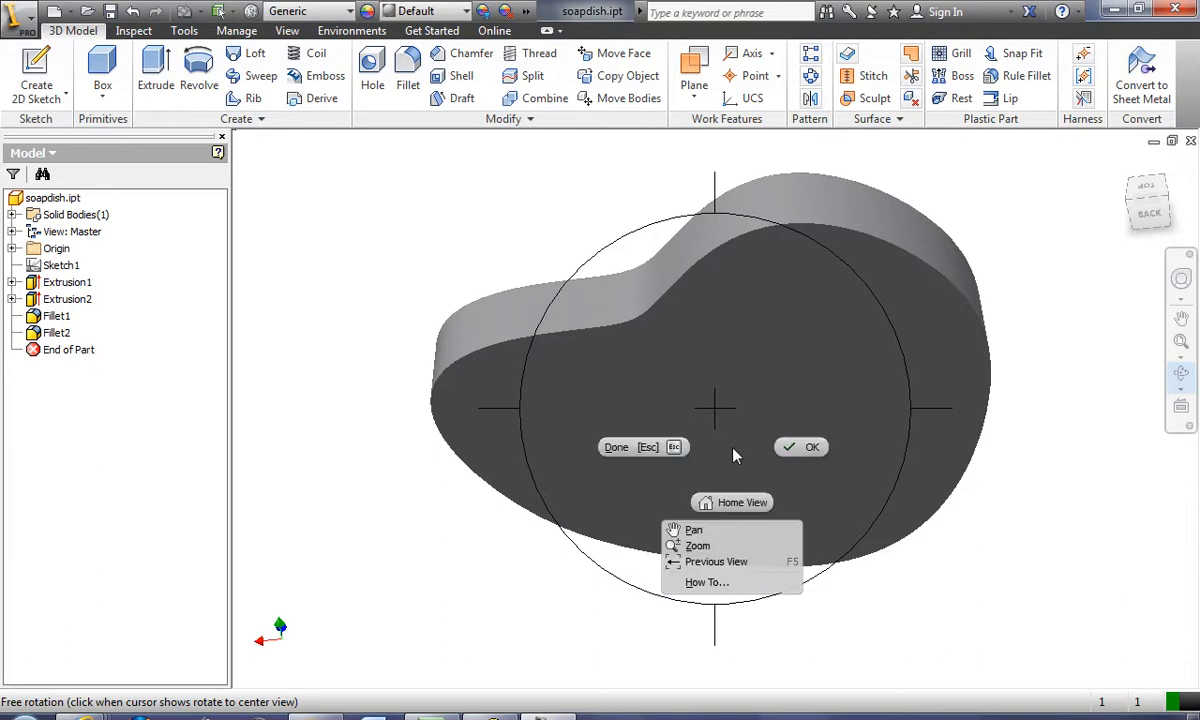
pyautogui.click(798, 444)
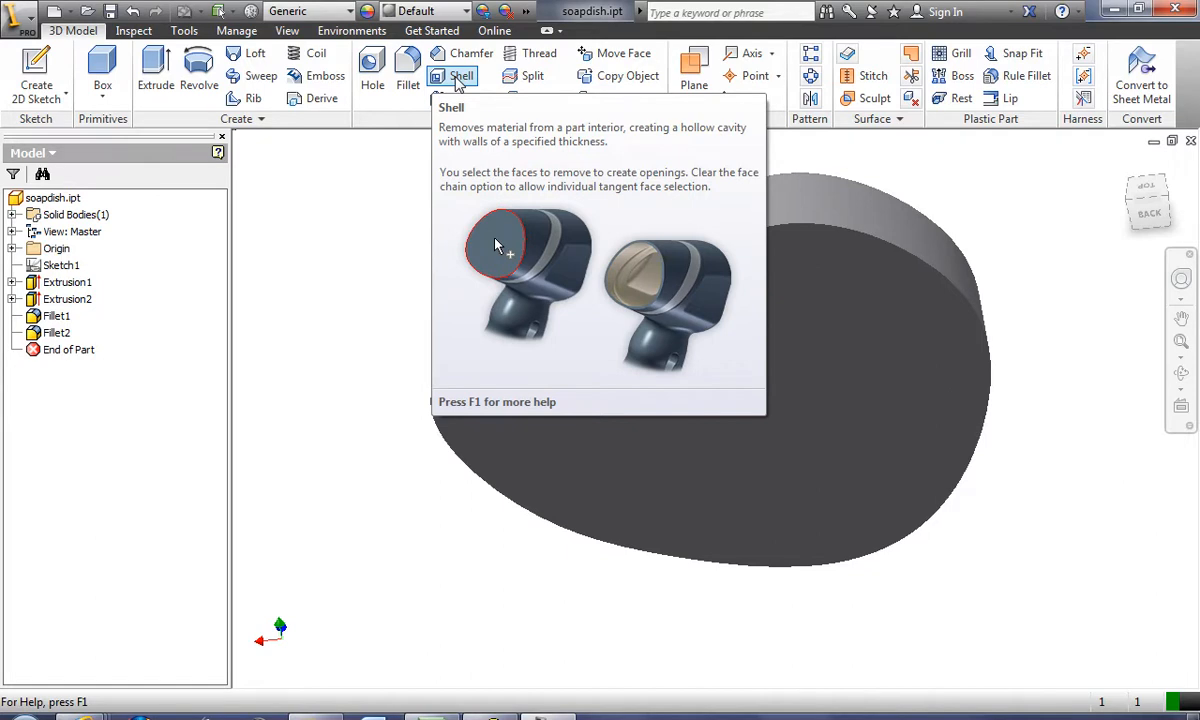
pyautogui.click(458, 80)
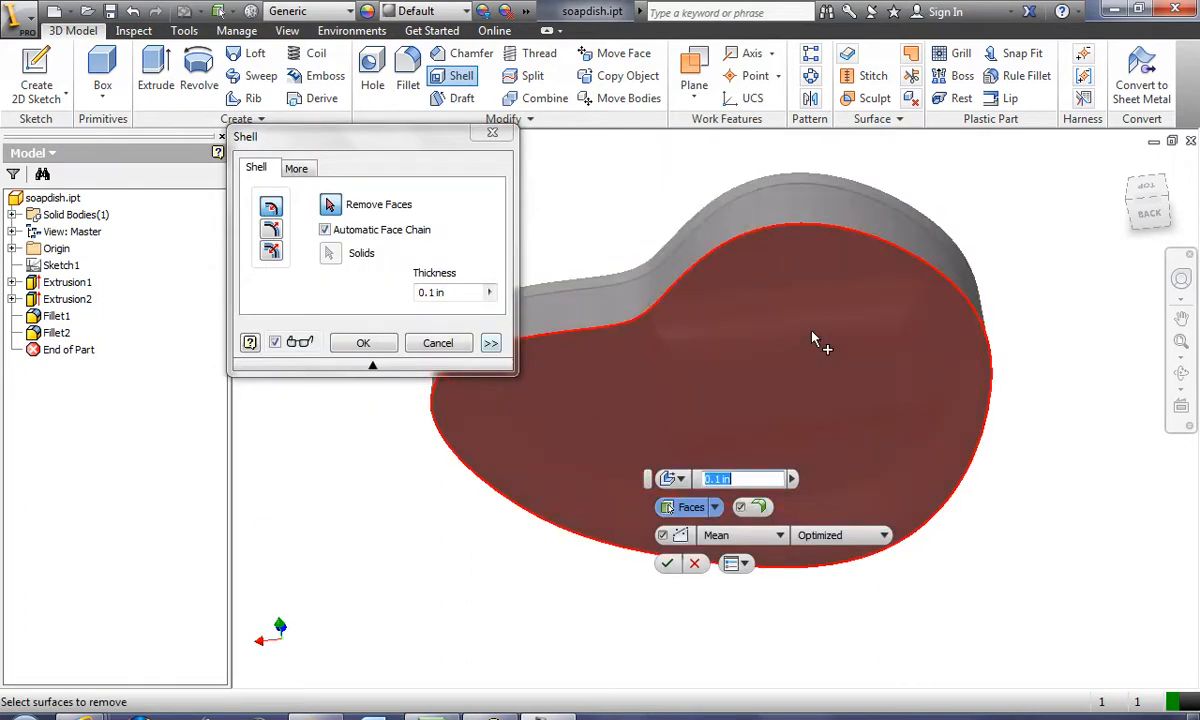
pyautogui.click(870, 343)
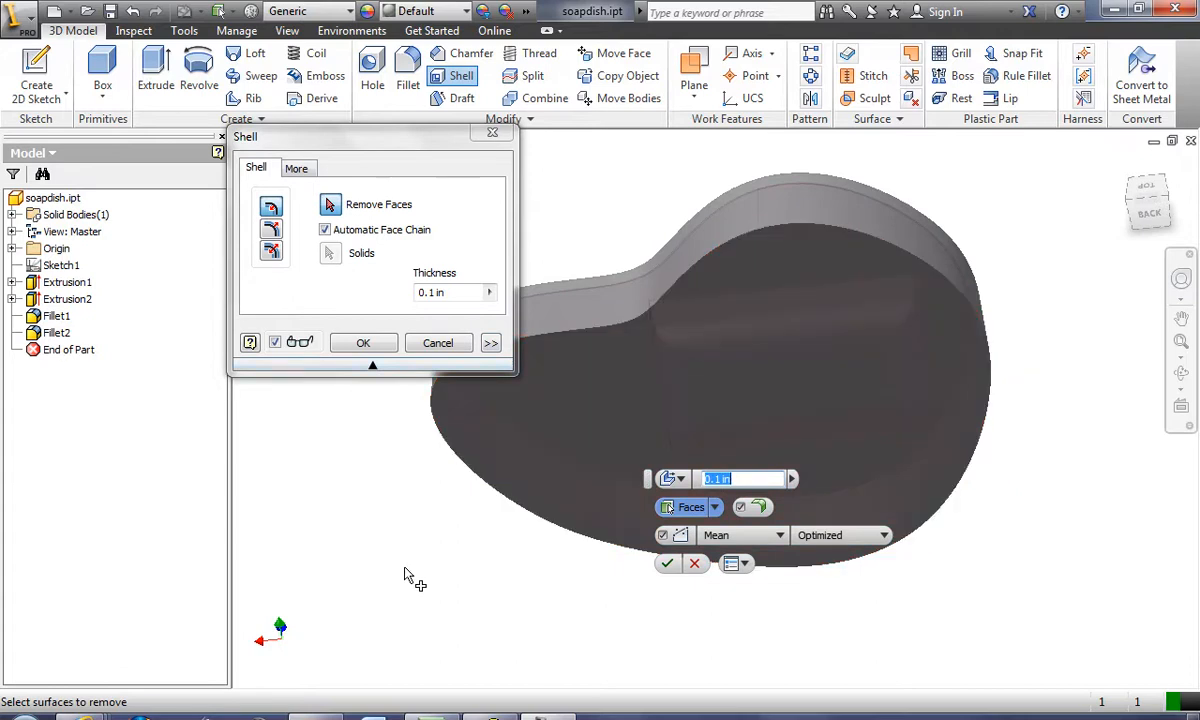
pyautogui.click(776, 353)
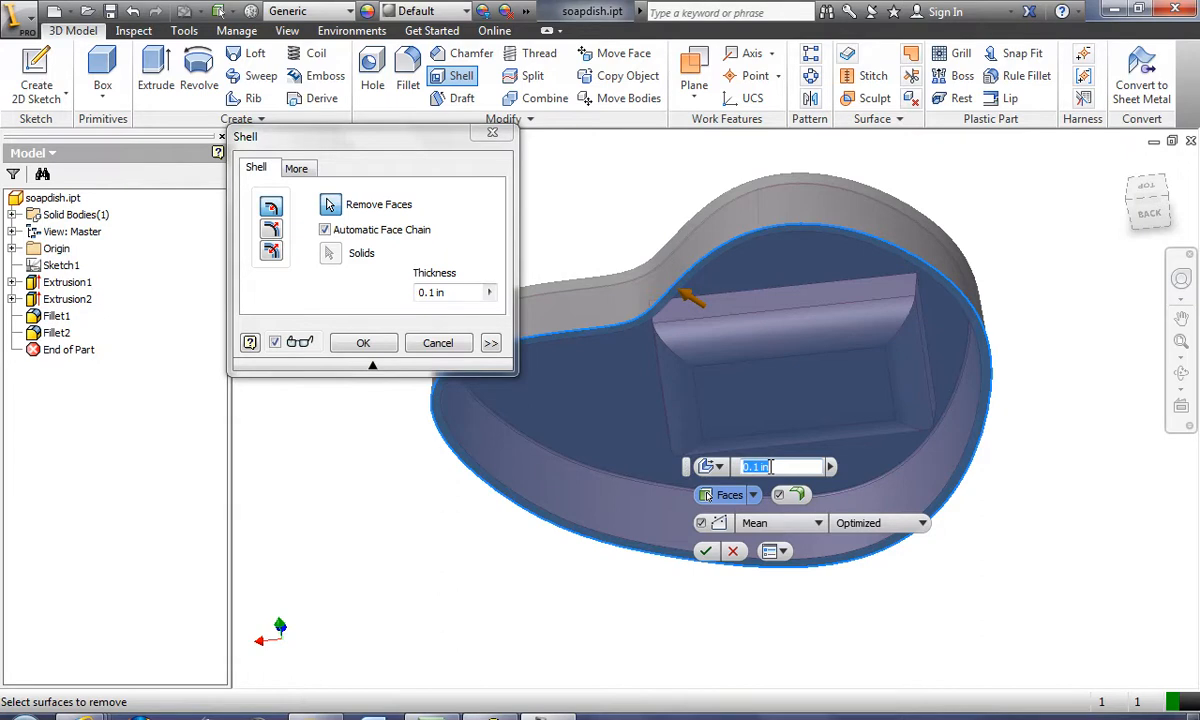
pyautogui.click(706, 553)
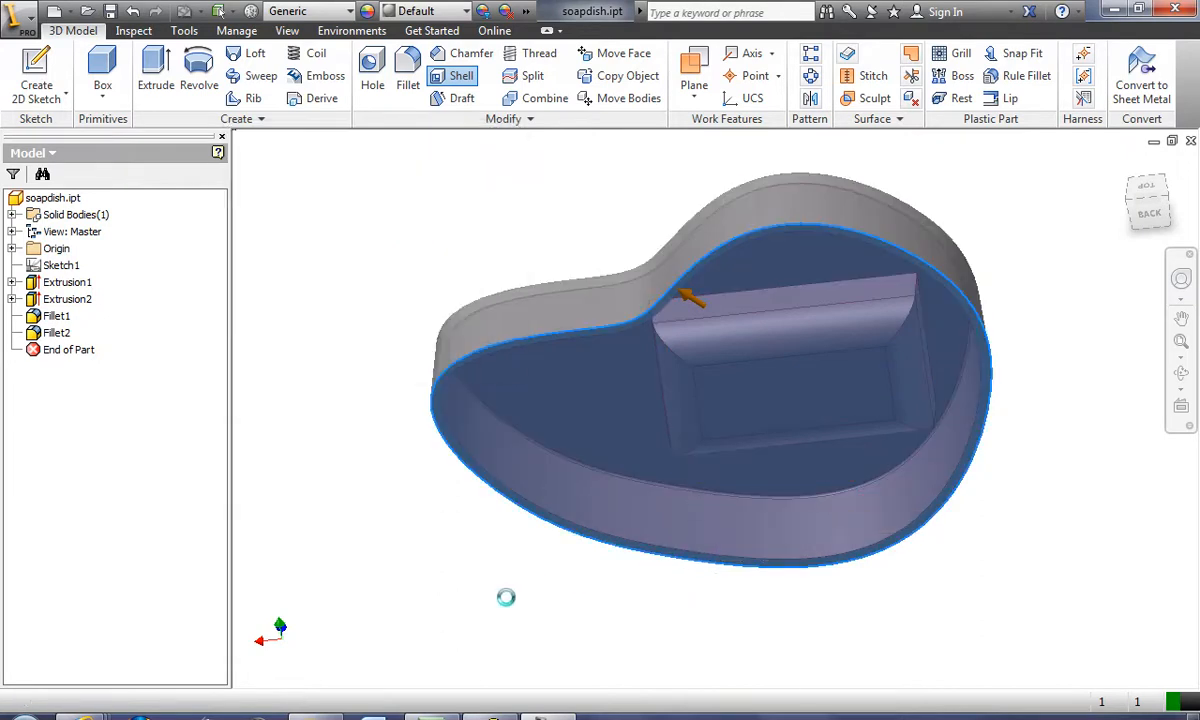
# Examine the shelled soap dish from the hollow underside around to the top.
pyautogui.click(1181, 373)
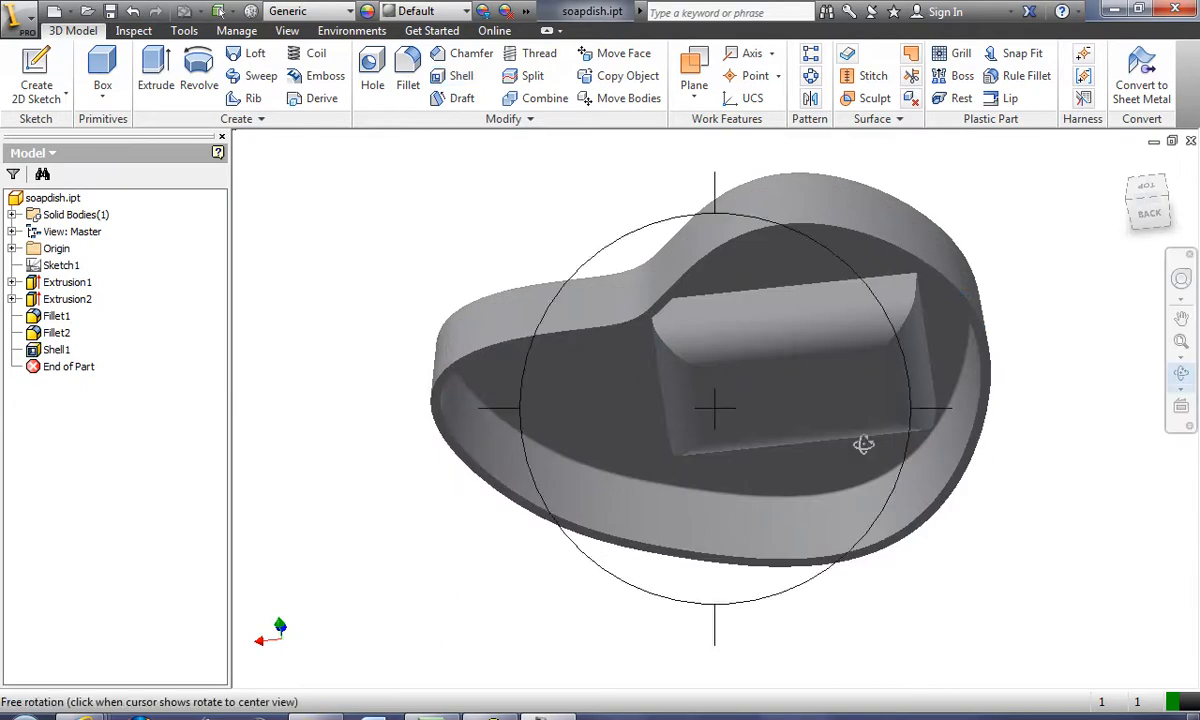
pyautogui.moveTo(850, 437); pyautogui.dragTo(622, 557)
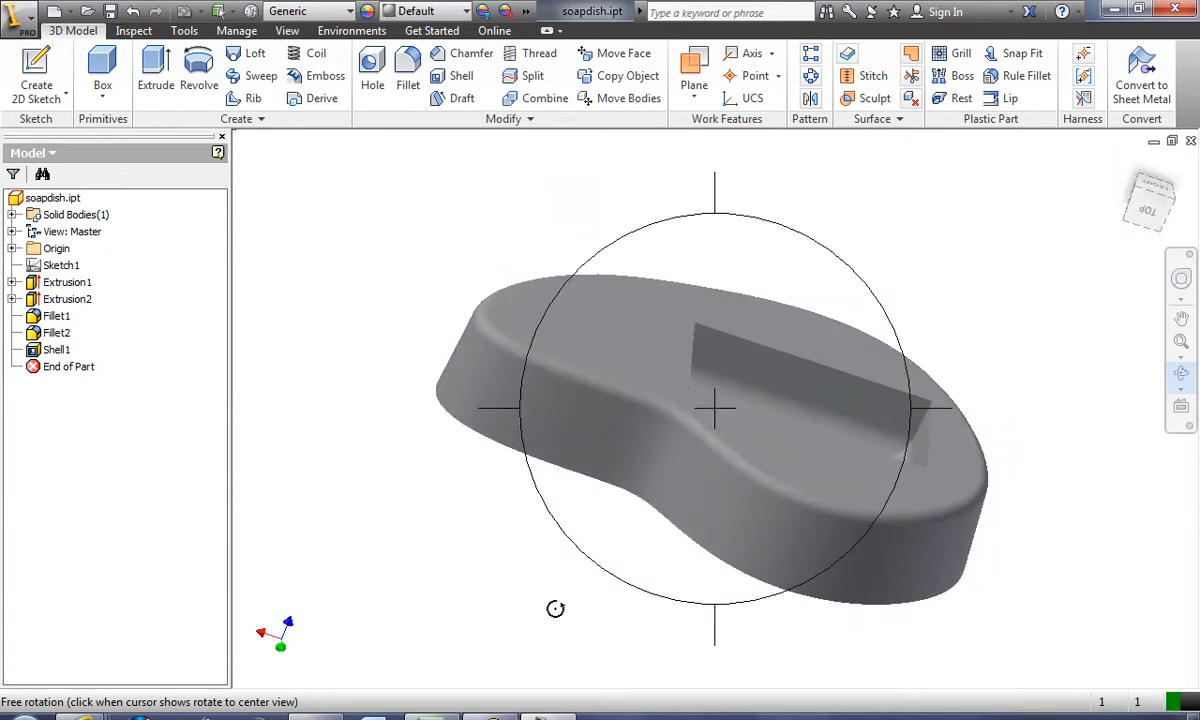
pyautogui.rightClick(638, 558)
pyautogui.click(700, 538)
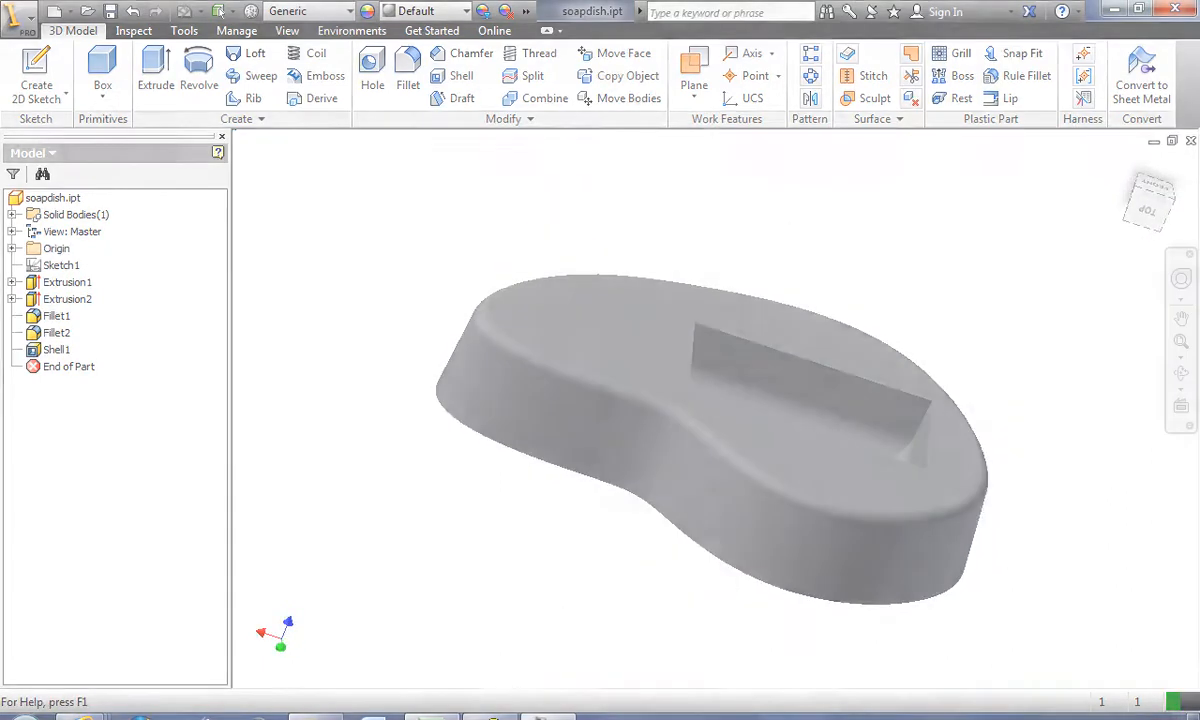